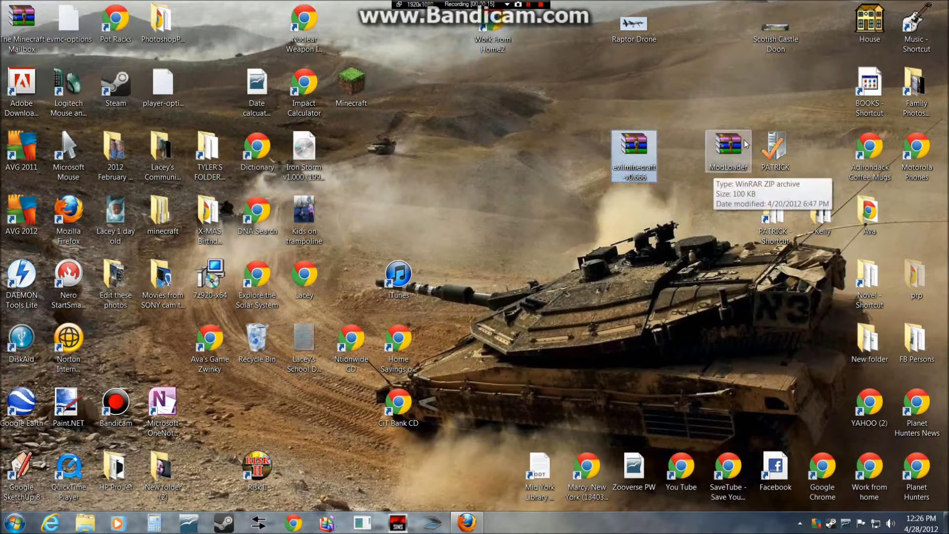
Select the ModLoader archive on the desktop and bring up the Start menu.
{"action": "left_click", "coordinate": [721, 161]}
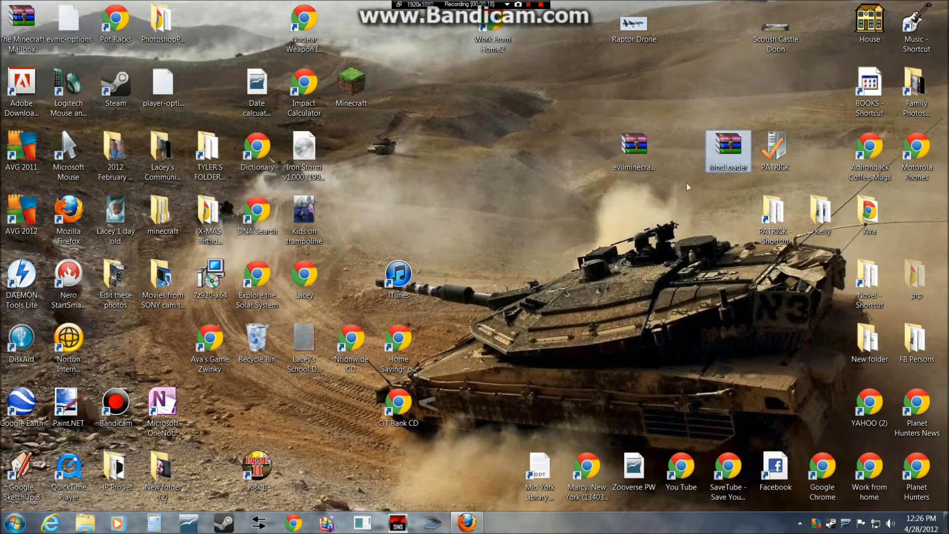
{"action": "left_click", "coordinate": [20, 519]}
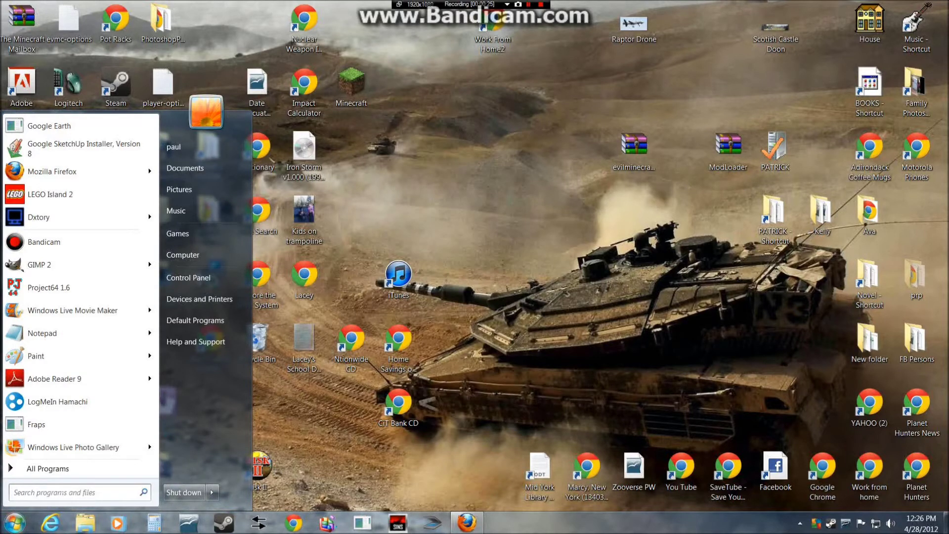
Browse via %appdata% to Roaming\.minecraft\bin and select the minecraft jar.
{"action": "type", "text": "%appda"}
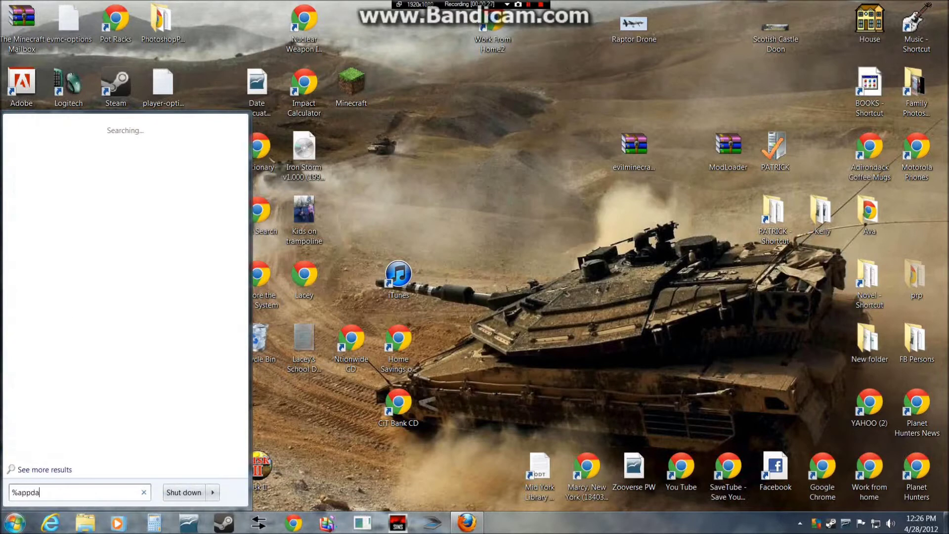
{"action": "type", "text": "ta%"}
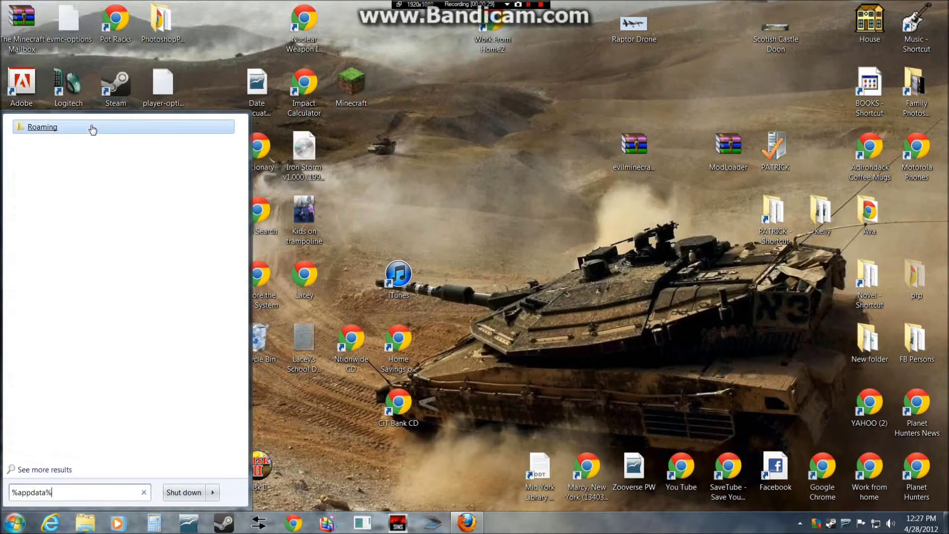
{"action": "left_click", "coordinate": [90, 124]}
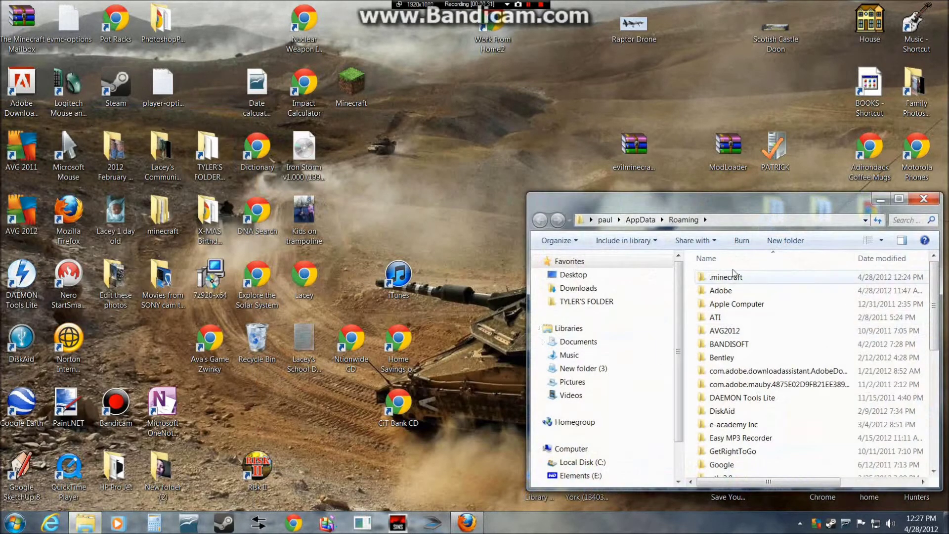
{"action": "double_click", "coordinate": [746, 275]}
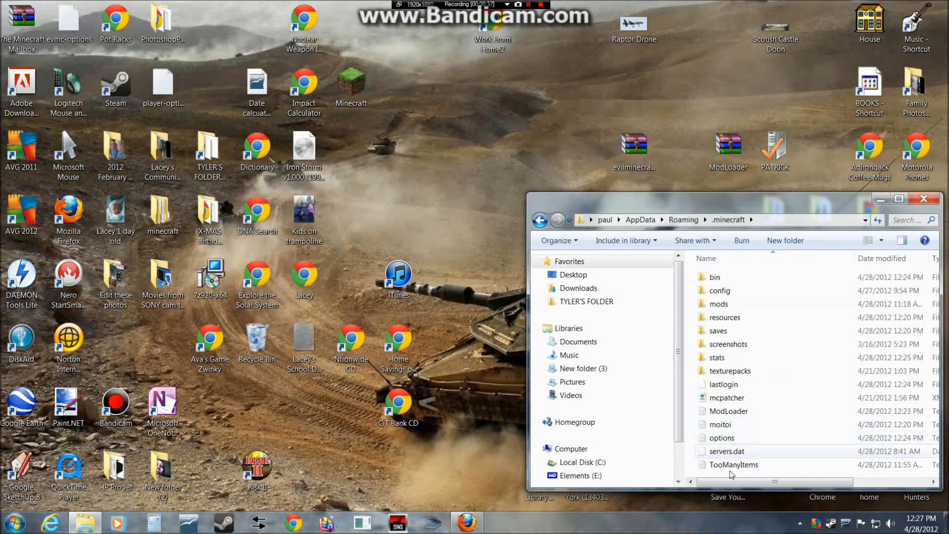
{"action": "double_click", "coordinate": [732, 279]}
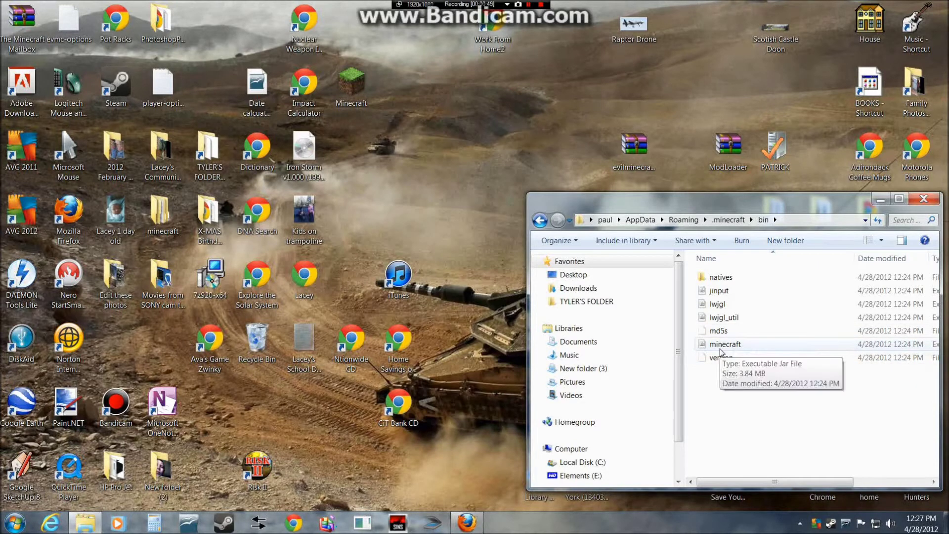
{"action": "left_click", "coordinate": [722, 352]}
Open minecraft.jar with the WinRAR archiver, dismissing the license reminder.
{"action": "right_click", "coordinate": [720, 351]}
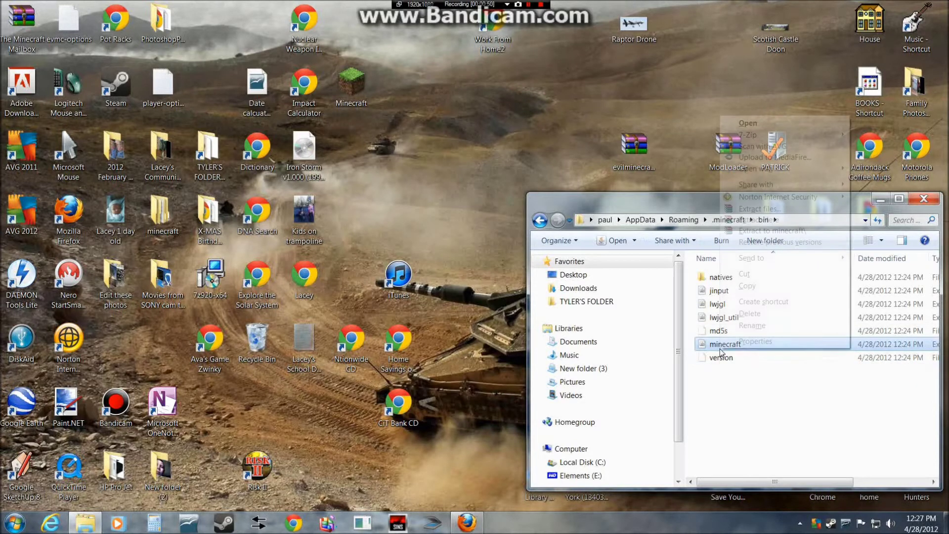
{"action": "mouse_move", "coordinate": [755, 169]}
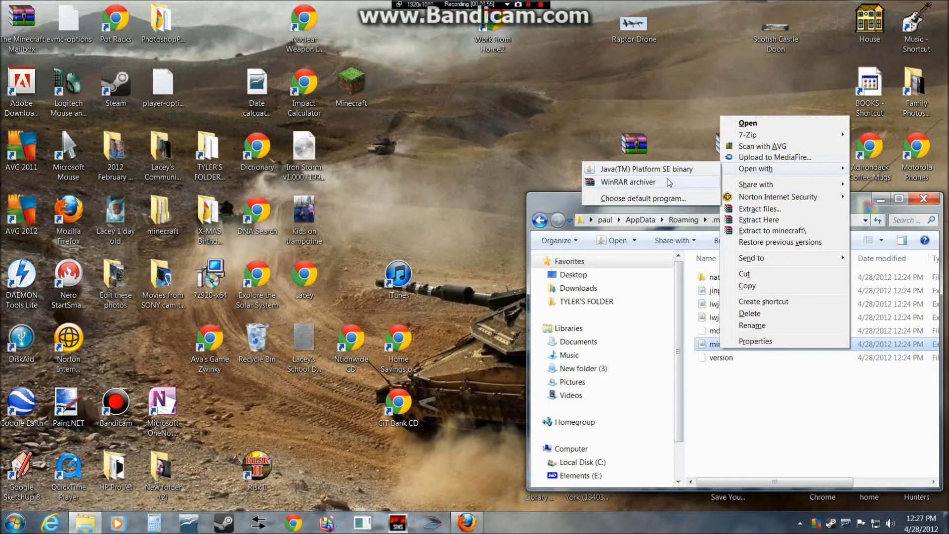
{"action": "left_click", "coordinate": [669, 183]}
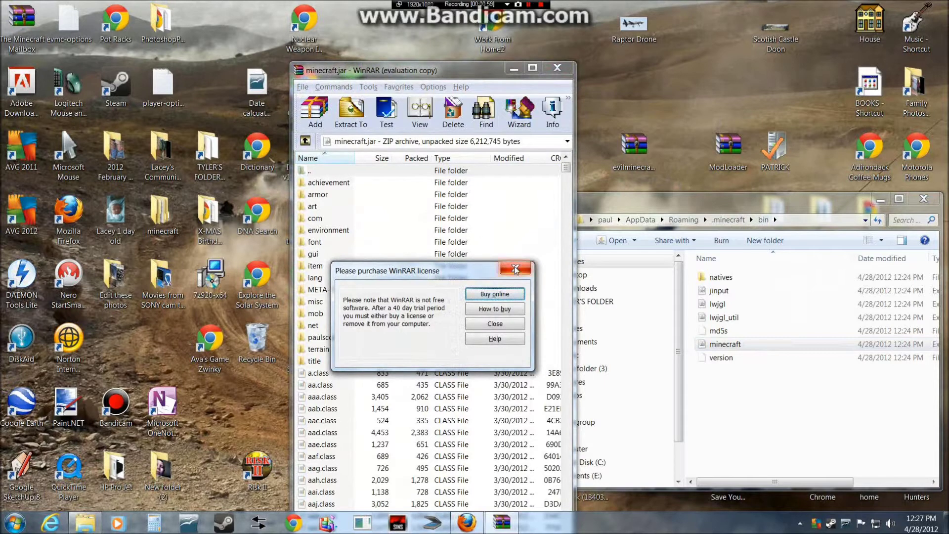
{"action": "left_click", "coordinate": [515, 269]}
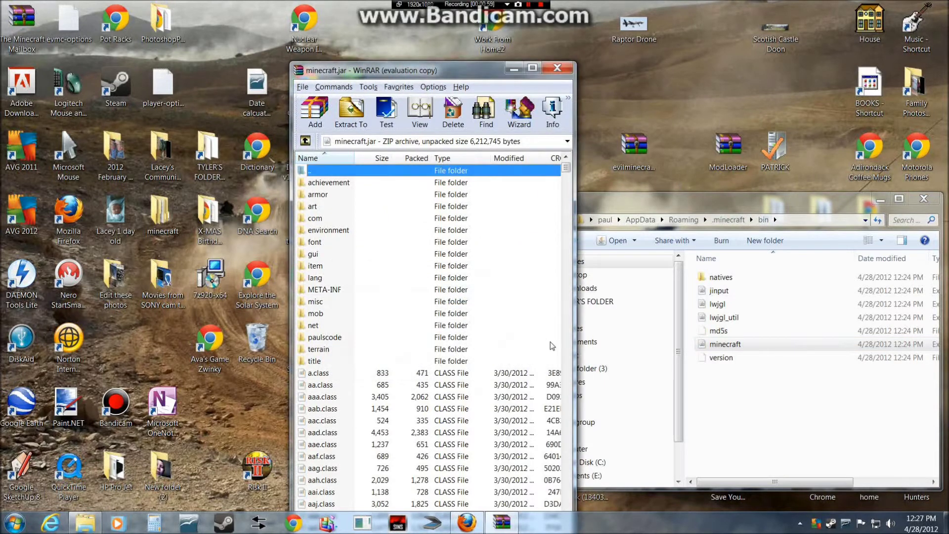
{"action": "left_click", "coordinate": [878, 203]}
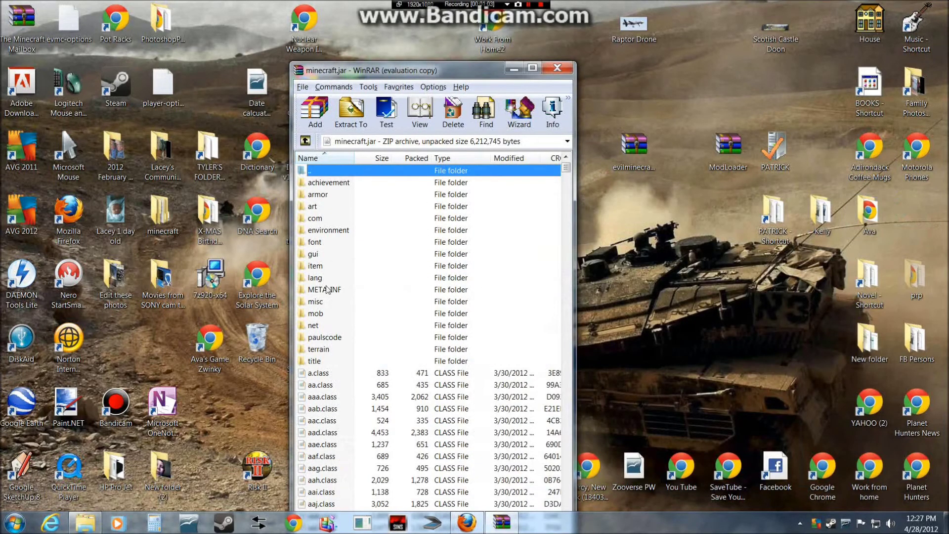
Delete the META-INF folder from minecraft.jar.
{"action": "left_click", "coordinate": [326, 289]}
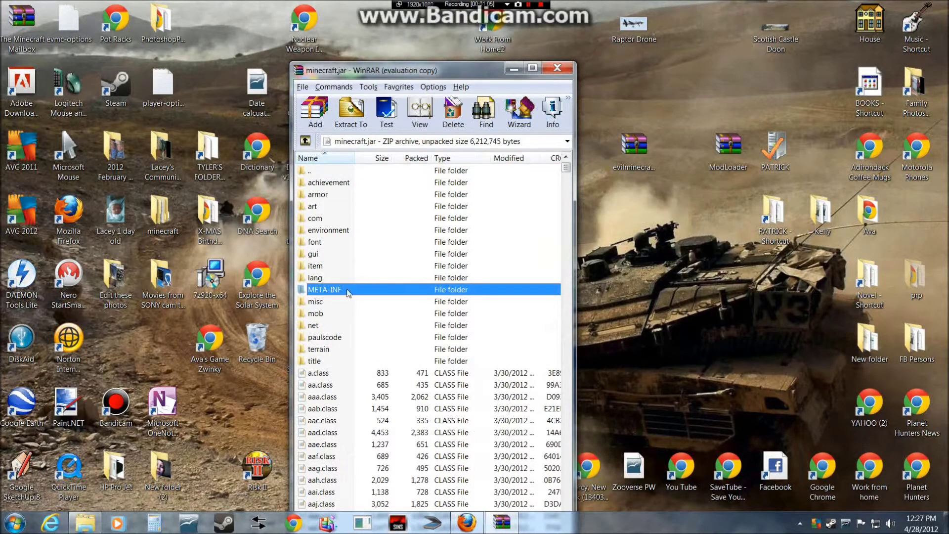
{"action": "right_click", "coordinate": [348, 292]}
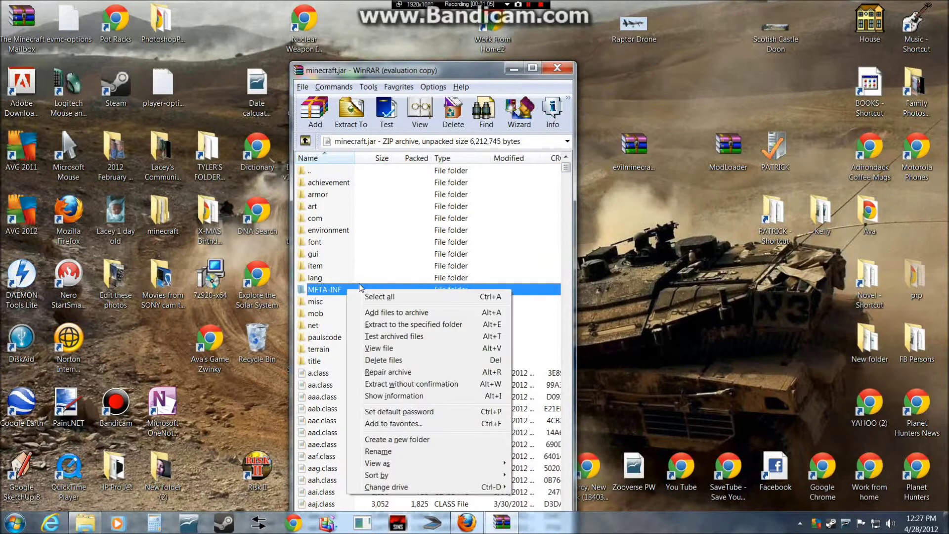
{"action": "left_click", "coordinate": [393, 363]}
{"action": "left_click", "coordinate": [492, 305]}
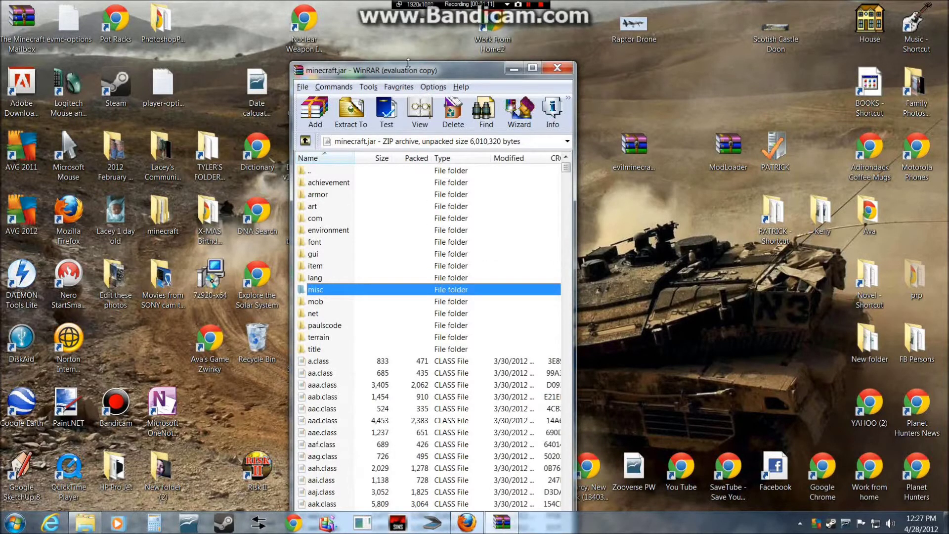
Park the minecraft.jar WinRAR window in the top-left corner.
{"action": "mouse_move", "coordinate": [408, 62]}
{"action": "left_mouse_down"}
{"action": "mouse_move", "coordinate": [204, 16]}
{"action": "mouse_move", "coordinate": [81, 4]}
{"action": "left_mouse_up"}
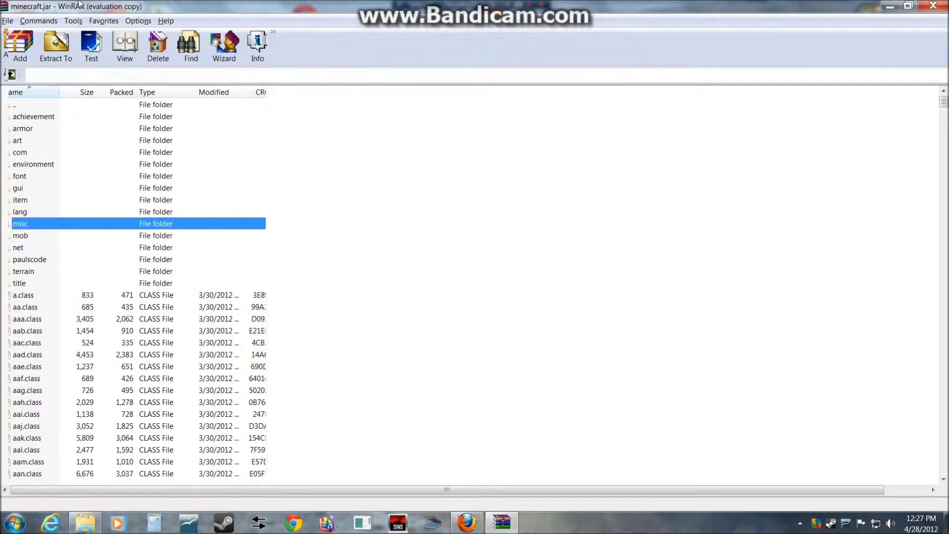
{"action": "left_click", "coordinate": [904, 5]}
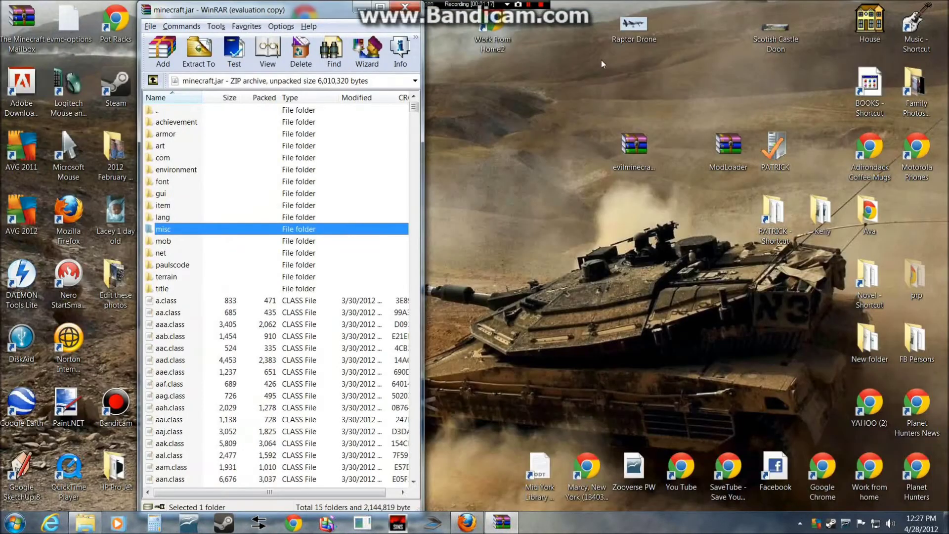
{"action": "mouse_move", "coordinate": [275, 10]}
{"action": "left_mouse_down"}
{"action": "mouse_move", "coordinate": [215, 63]}
{"action": "mouse_move", "coordinate": [165, 16]}
{"action": "left_mouse_up"}
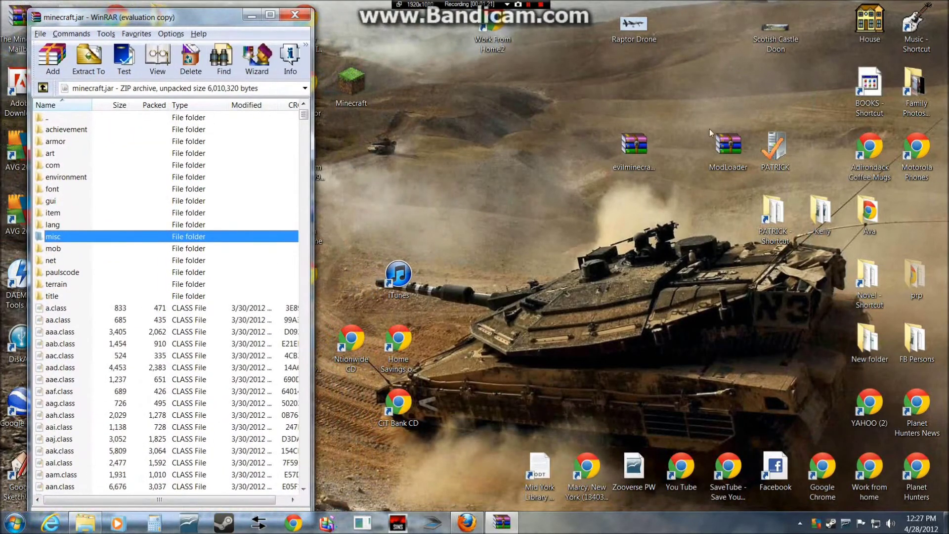
{"action": "left_click", "coordinate": [698, 147]}
Open ModLoader.zip in a second WinRAR window on the right side.
{"action": "double_click", "coordinate": [728, 144]}
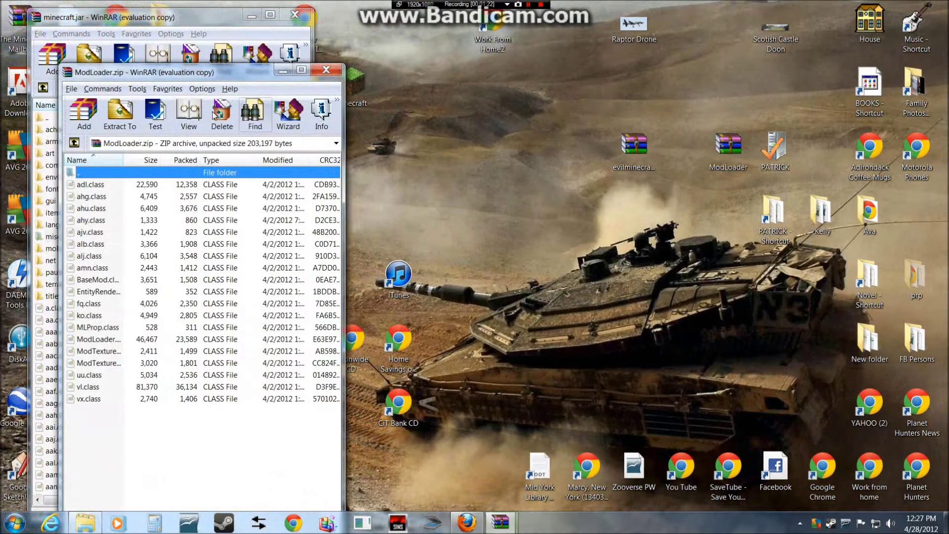
{"action": "left_click_drag", "start_coordinate": [202, 79], "coordinate": [728, 38]}
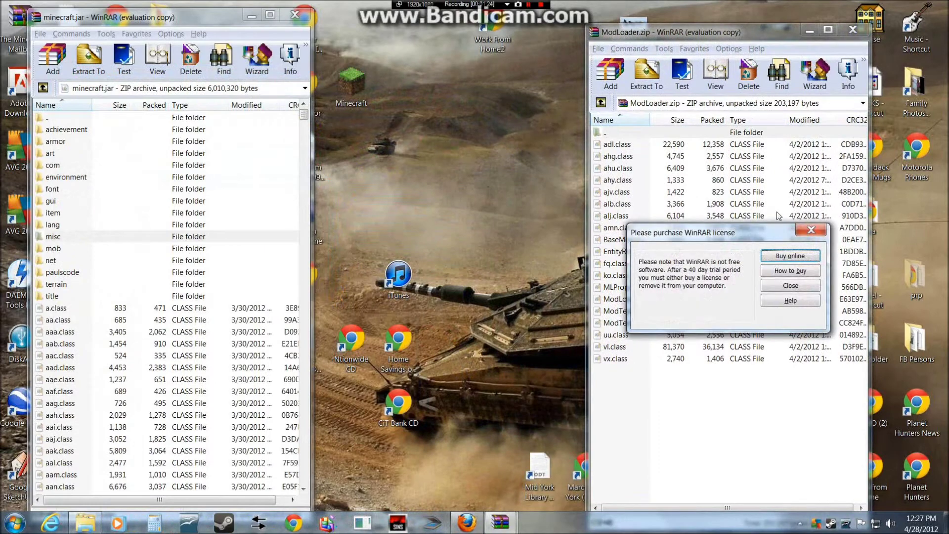
{"action": "left_click", "coordinate": [783, 291]}
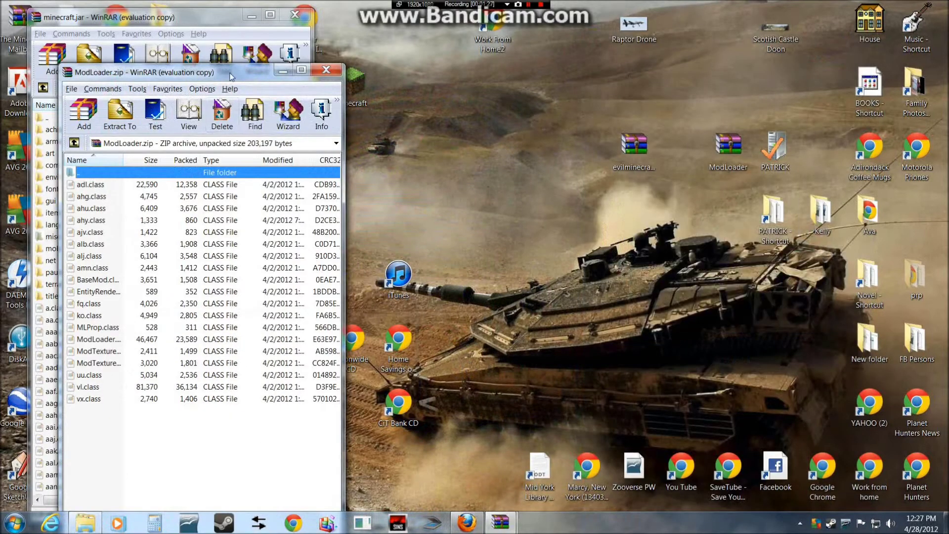
{"action": "left_click_drag", "start_coordinate": [224, 73], "coordinate": [792, 64]}
{"action": "left_click_drag", "start_coordinate": [796, 21], "coordinate": [788, 15]}
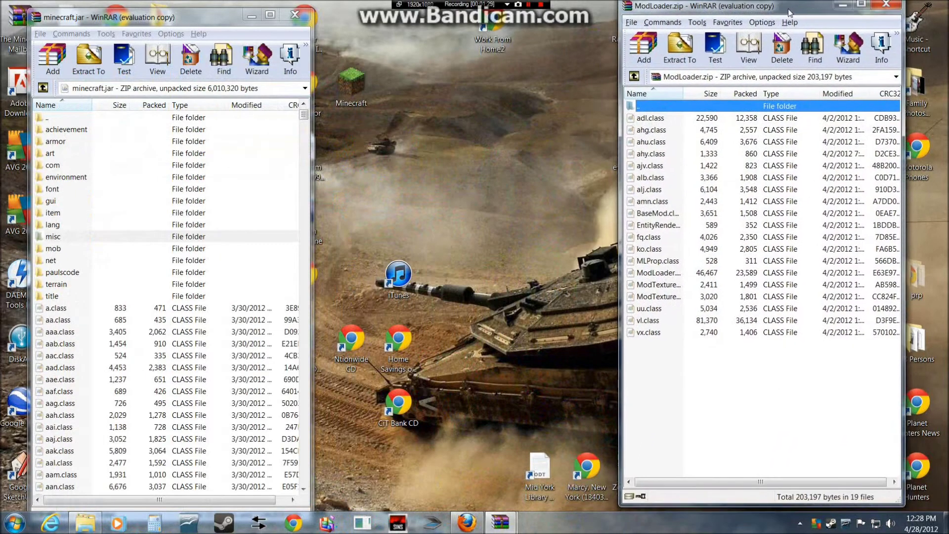
Drag all ModLoader class files into minecraft.jar, then close ModLoader.zip.
{"action": "left_click", "coordinate": [657, 124]}
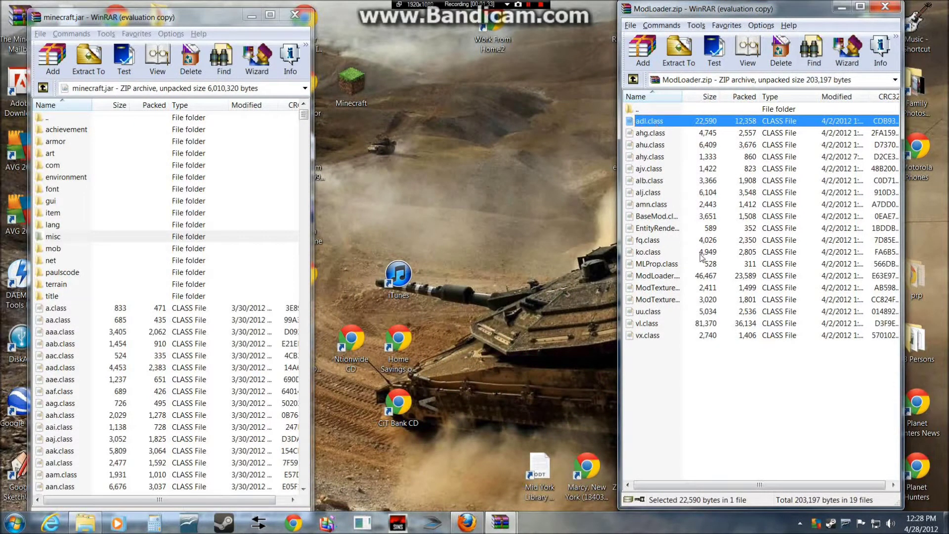
{"action": "left_click", "coordinate": [658, 338], "text": "shift"}
{"action": "left_click_drag", "start_coordinate": [740, 215], "coordinate": [330, 128]}
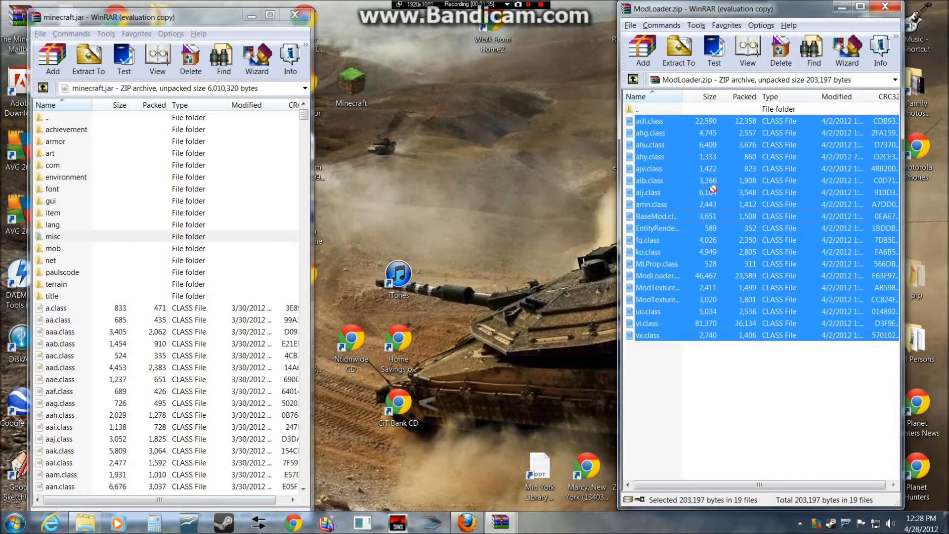
{"action": "left_click_drag", "start_coordinate": [244, 196], "coordinate": [244, 196]}
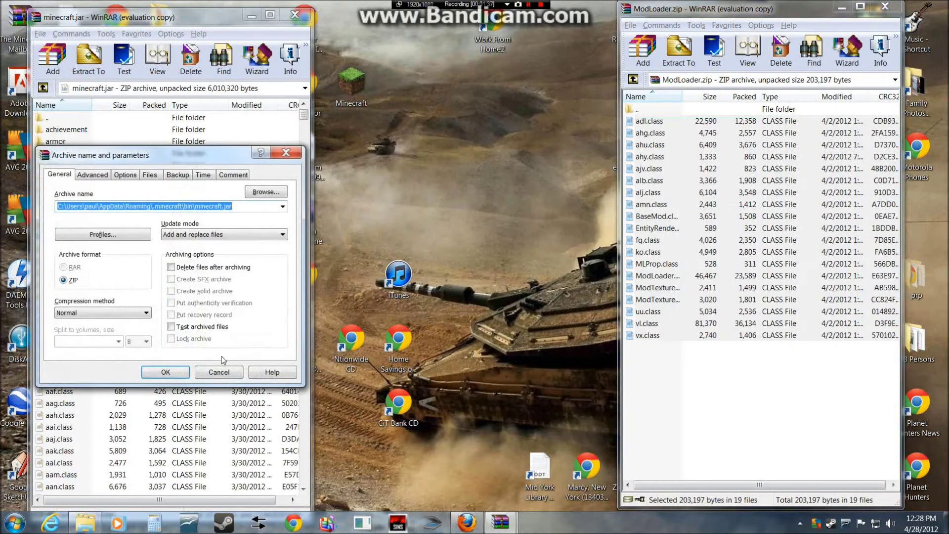
{"action": "left_click", "coordinate": [174, 371]}
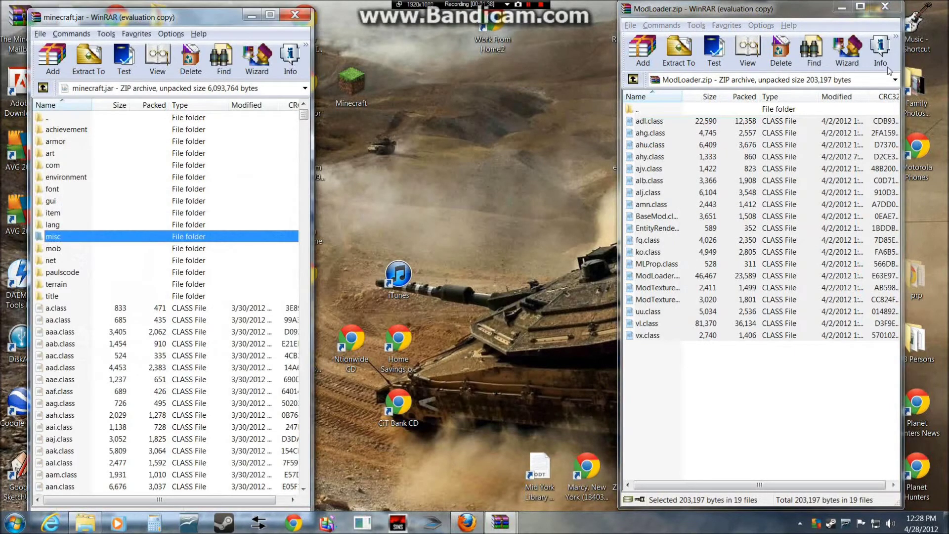
{"action": "left_click", "coordinate": [889, 9]}
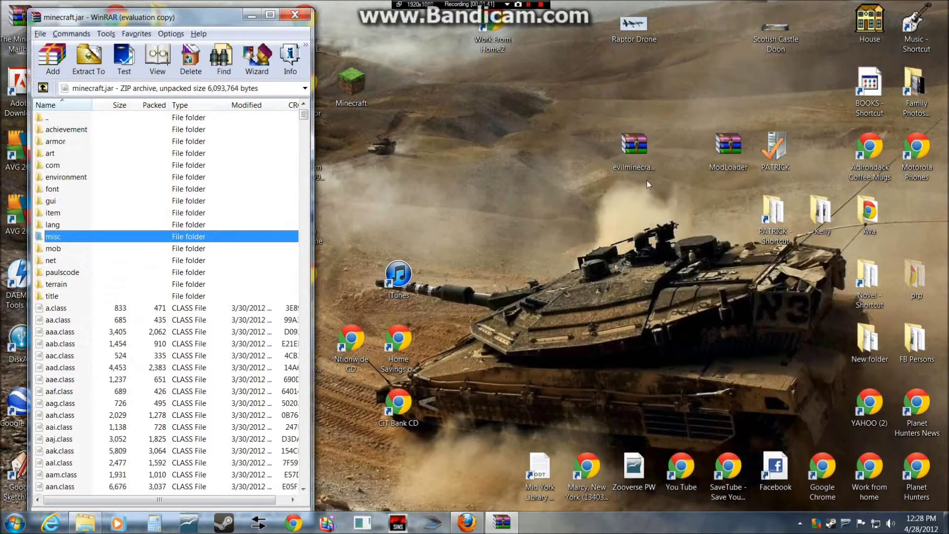
{"action": "left_click", "coordinate": [626, 150]}
Open evilminecraft-v0.666.zip, past the license prompts, and enter its bin folder.
{"action": "double_click", "coordinate": [627, 150]}
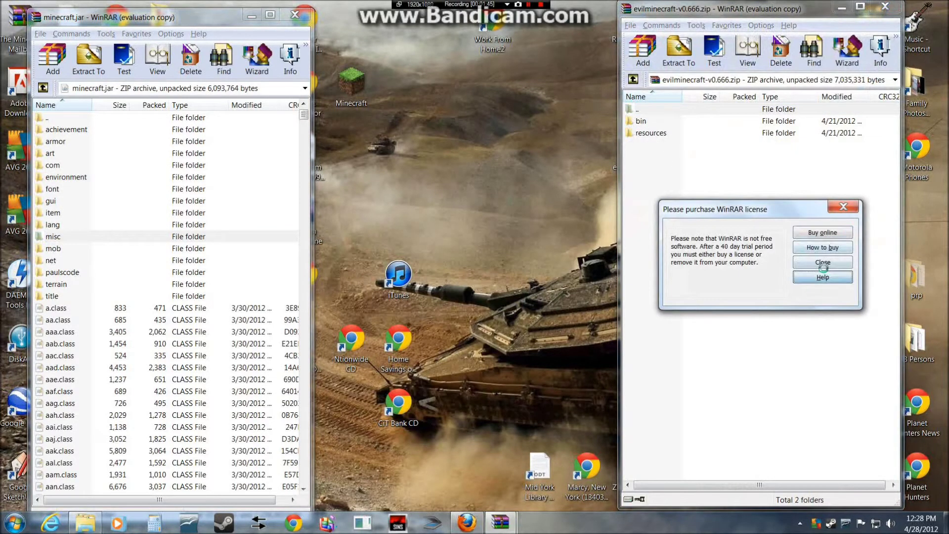
{"action": "left_click", "coordinate": [821, 276]}
{"action": "left_click", "coordinate": [375, 6]}
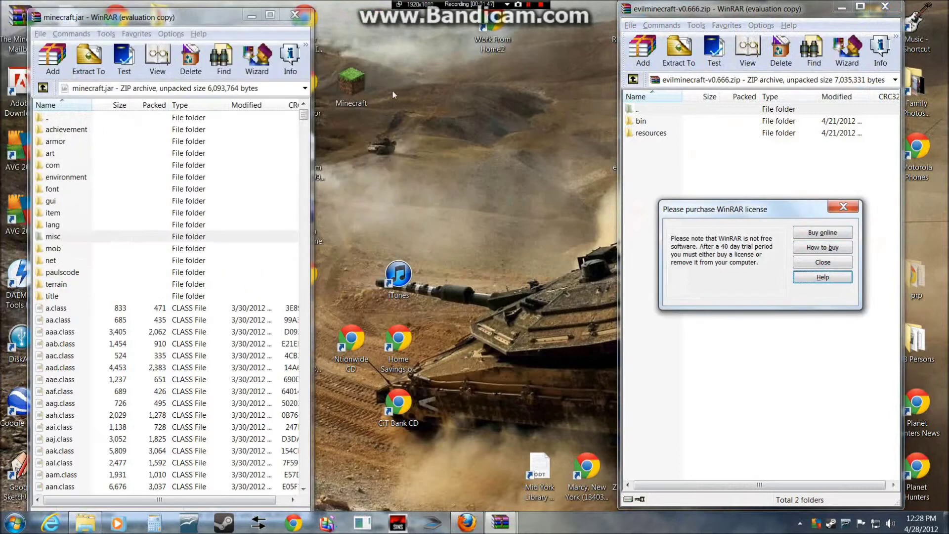
{"action": "left_click", "coordinate": [823, 262]}
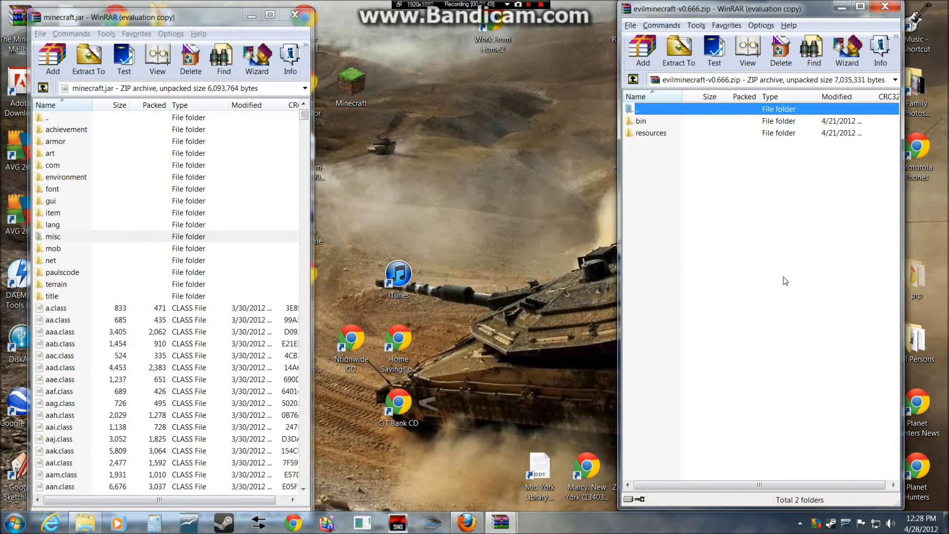
{"action": "left_click", "coordinate": [878, 6]}
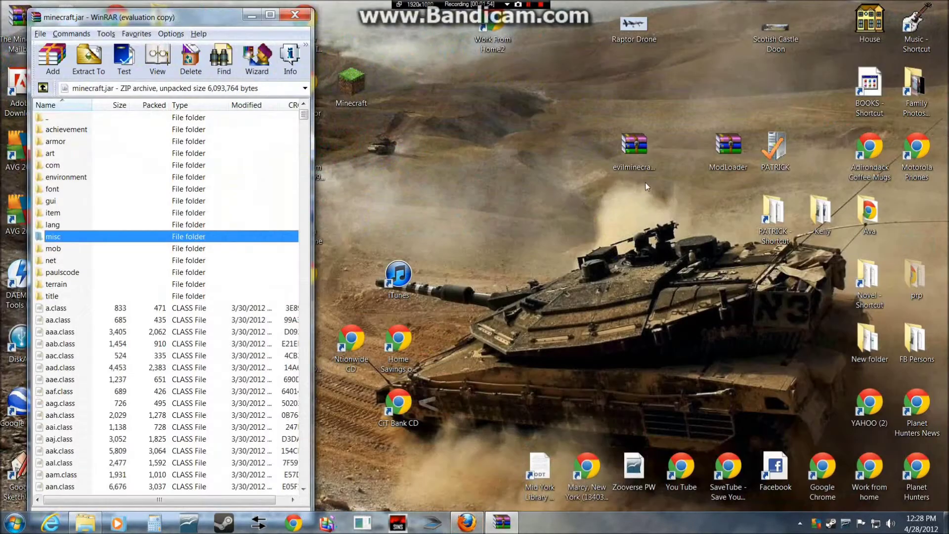
{"action": "double_click", "coordinate": [634, 146]}
{"action": "left_click", "coordinate": [650, 132]}
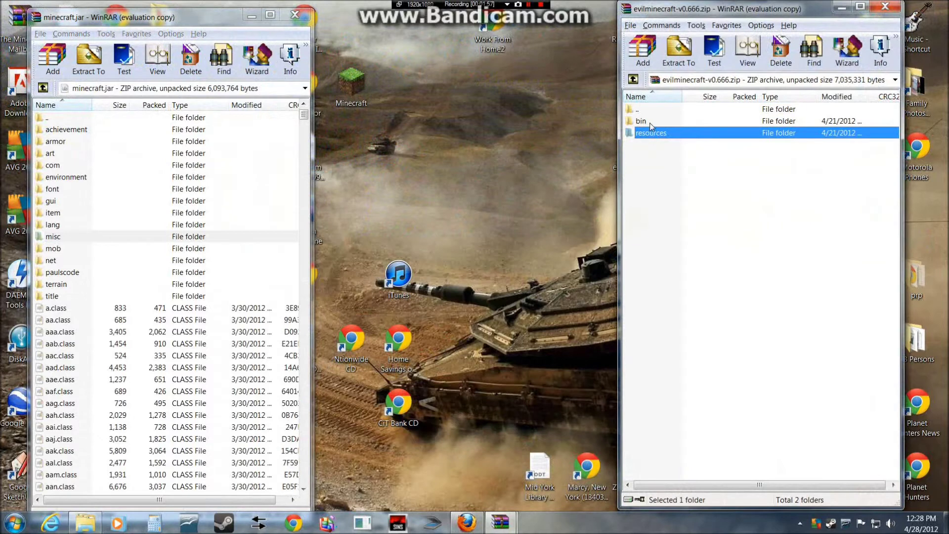
{"action": "double_click", "coordinate": [650, 123]}
{"action": "left_click", "coordinate": [845, 265]}
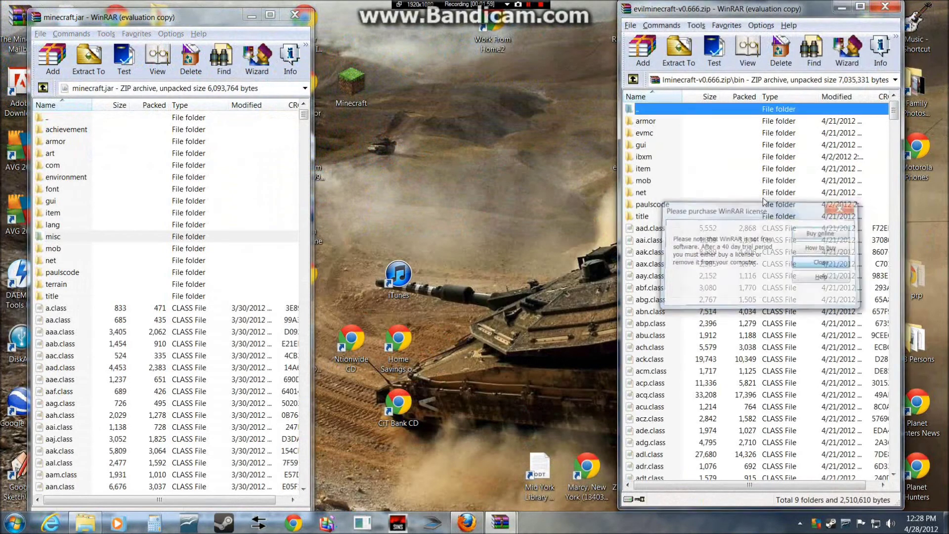
Select every item in bin and drop them into minecraft.jar.
{"action": "left_click", "coordinate": [675, 110]}
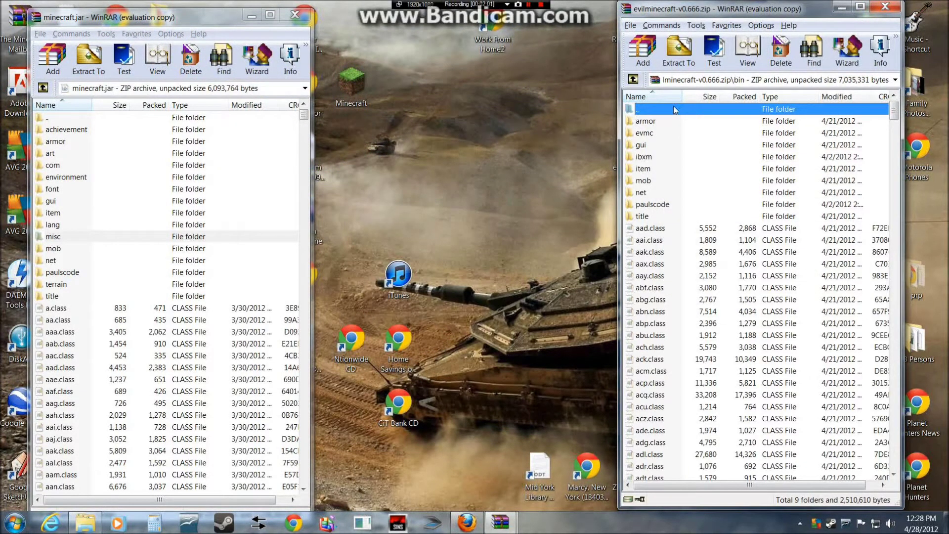
{"action": "left_click", "coordinate": [656, 122]}
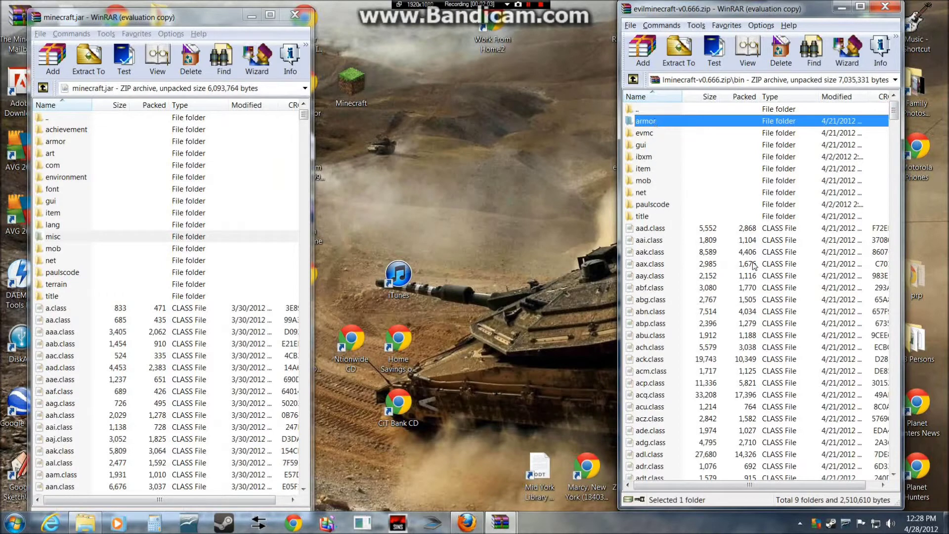
{"action": "left_click_drag", "start_coordinate": [893, 111], "coordinate": [893, 459]}
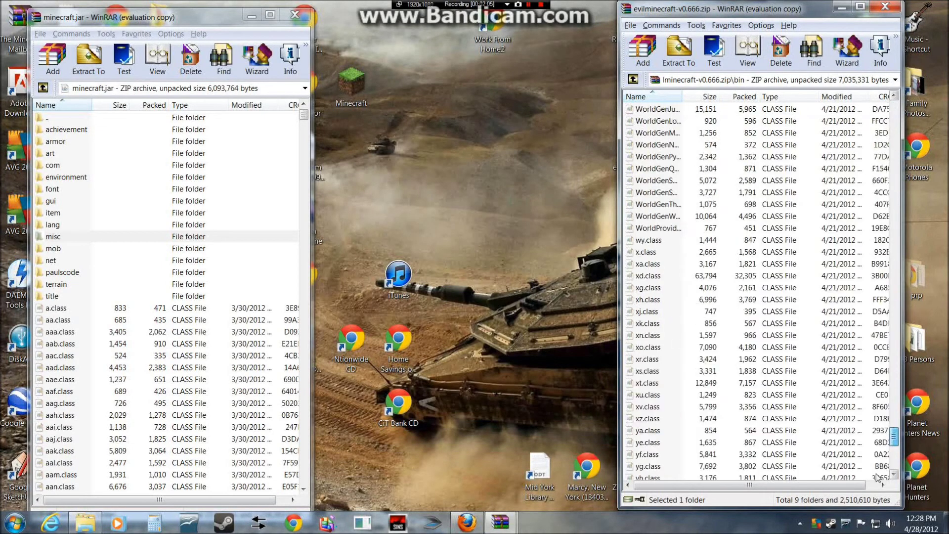
{"action": "left_click", "coordinate": [713, 466], "text": "shift"}
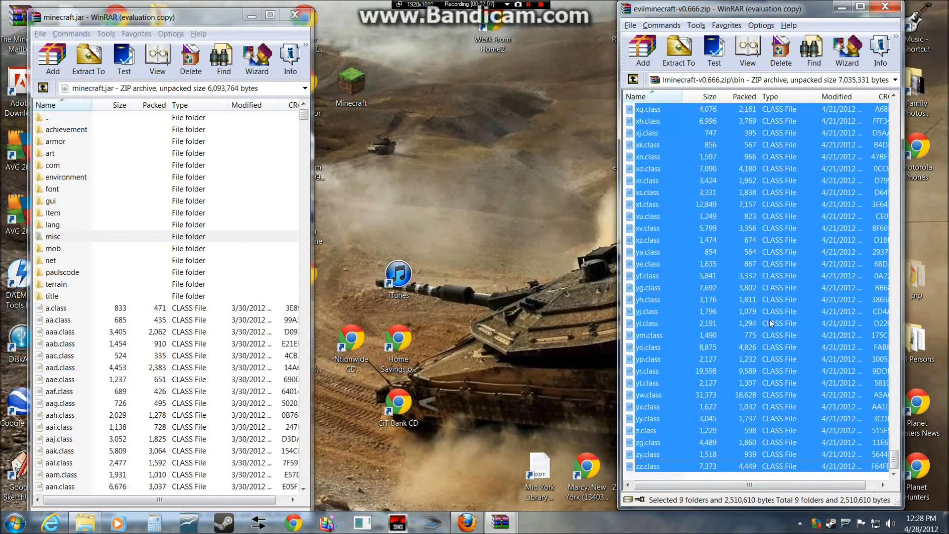
{"action": "left_click_drag", "start_coordinate": [252, 222], "coordinate": [252, 223]}
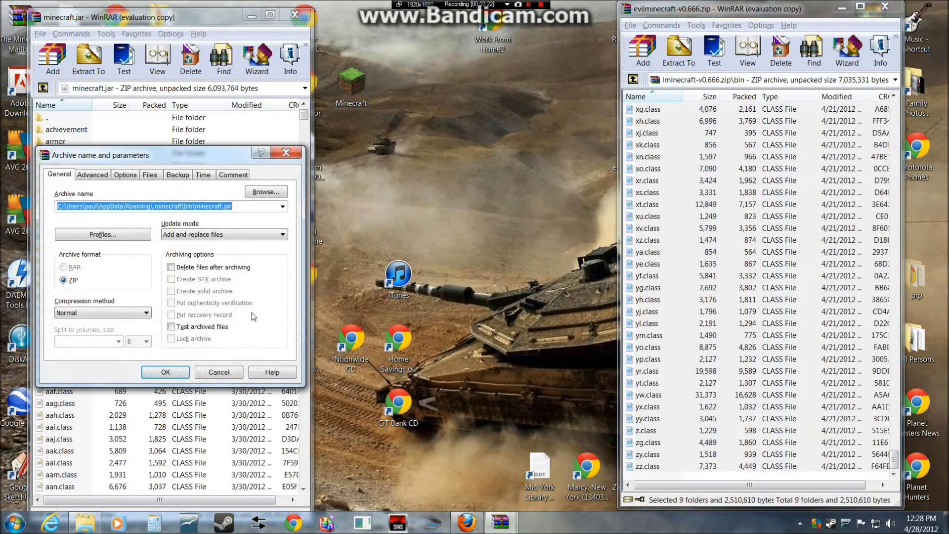
{"action": "left_click", "coordinate": [165, 373]}
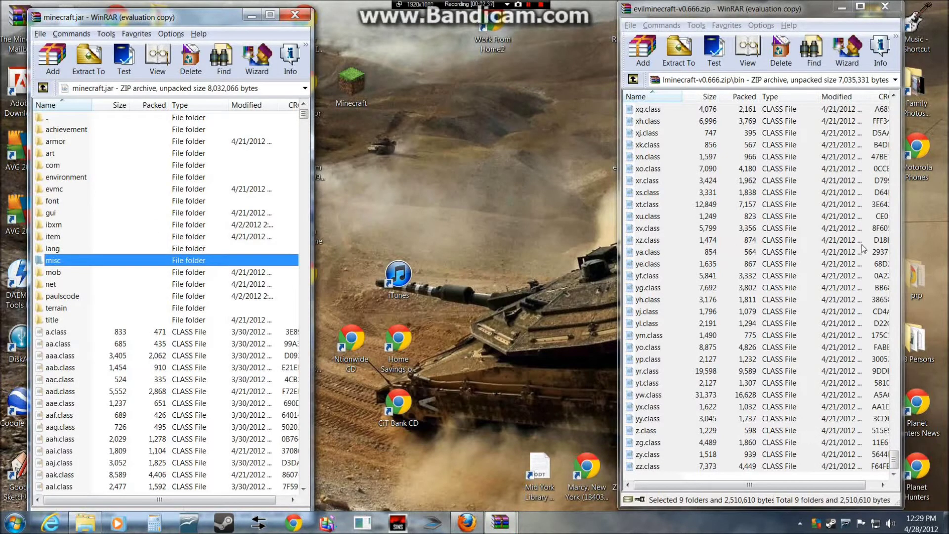
Return to the evilminecraft archive's top level and close minecraft.jar.
{"action": "key", "text": "ctrl+a"}
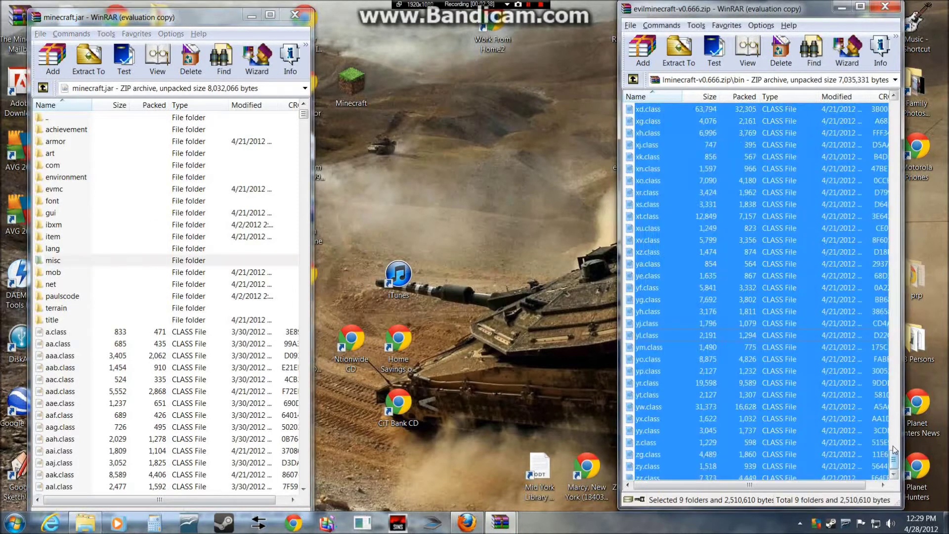
{"action": "left_click_drag", "start_coordinate": [893, 458], "coordinate": [899, 101]}
{"action": "double_click", "coordinate": [831, 110]}
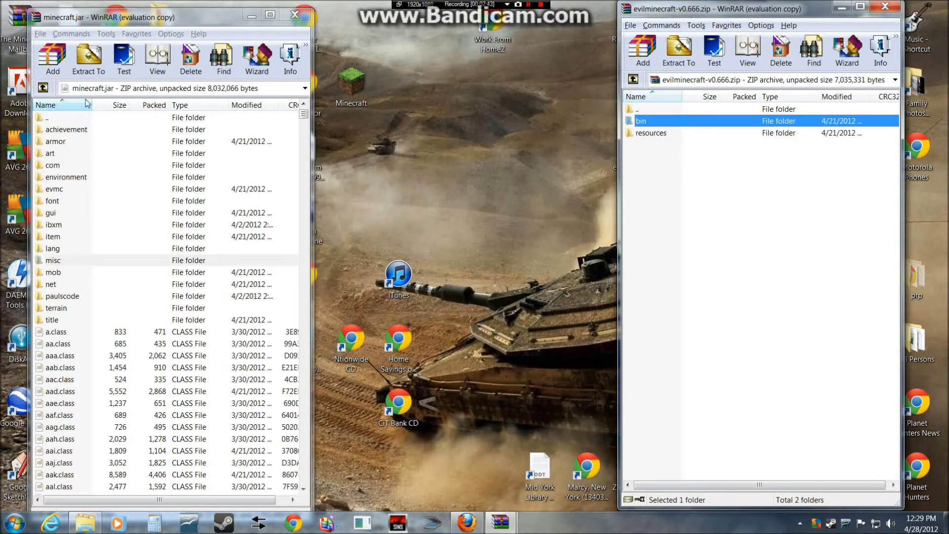
{"action": "left_click", "coordinate": [296, 15]}
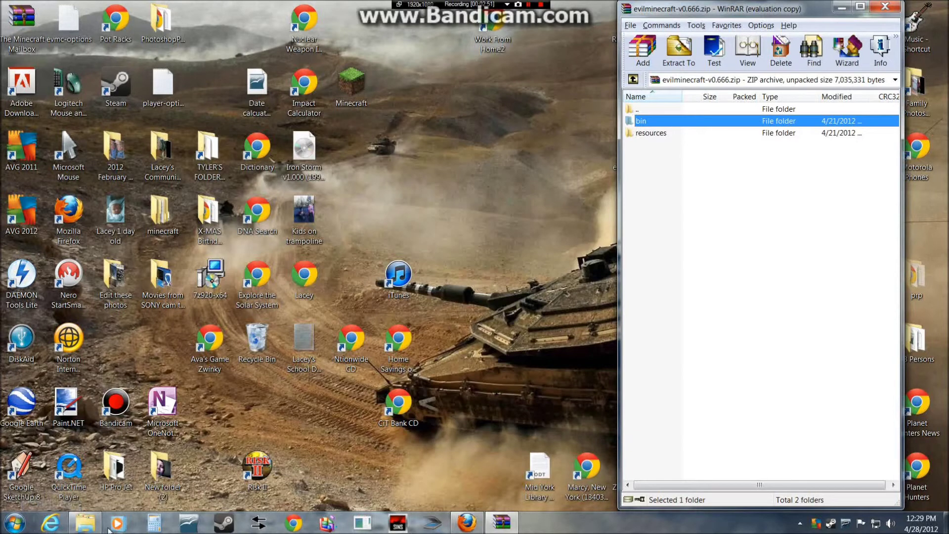
Navigate the Explorer window from bin to .minecraft's resources folder.
{"action": "left_click", "coordinate": [85, 522]}
{"action": "left_click_drag", "start_coordinate": [706, 208], "coordinate": [282, 156]}
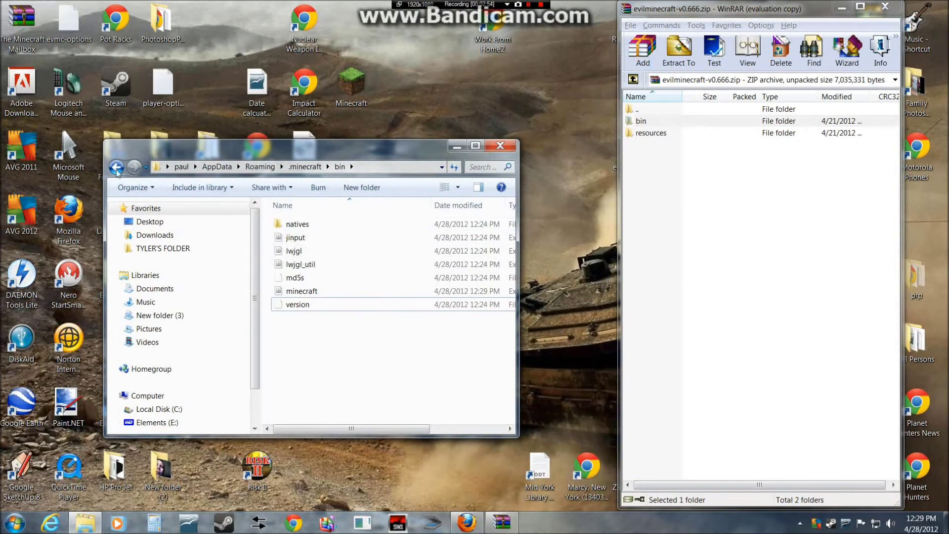
{"action": "key", "text": "BackSpace"}
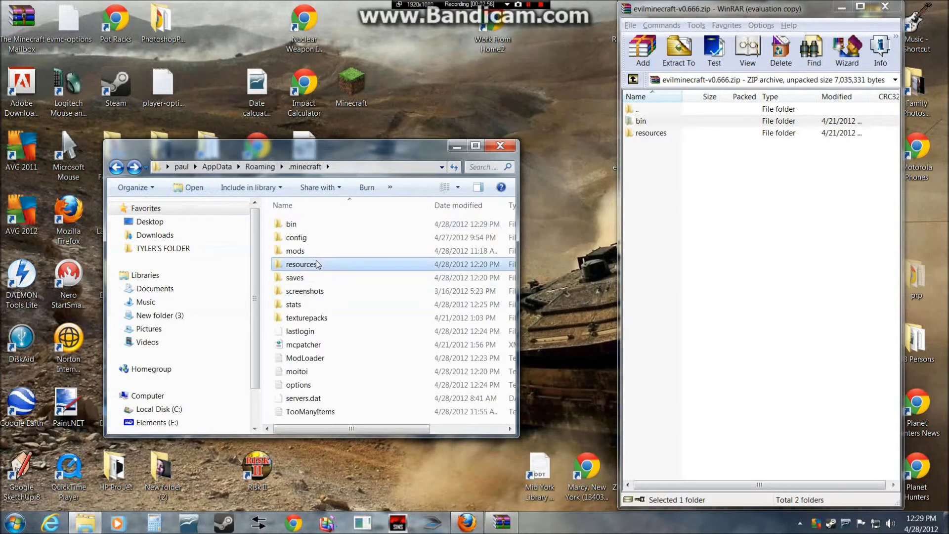
{"action": "double_click", "coordinate": [316, 264]}
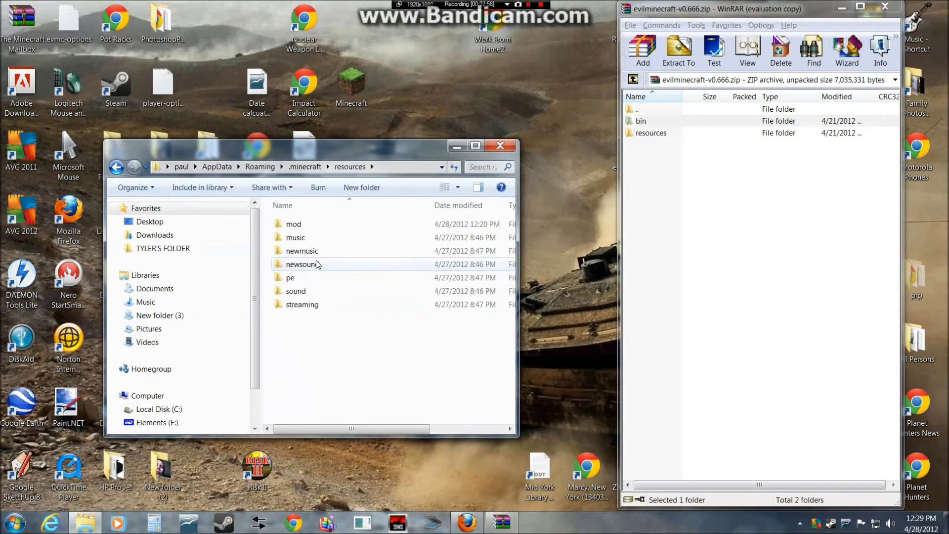
Delete the mod, music, newmusic, pe, sound and streaming folders from resources.
{"action": "left_click", "coordinate": [317, 225]}
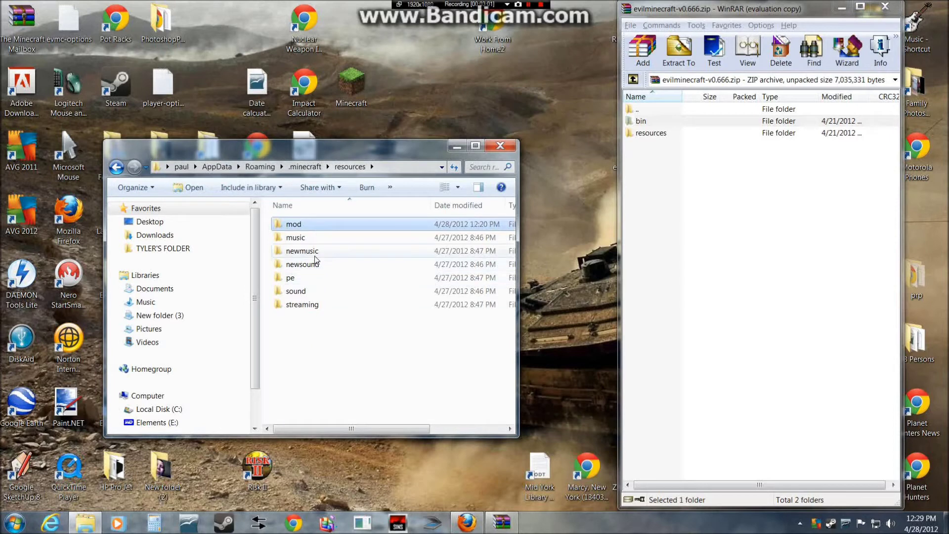
{"action": "left_click", "coordinate": [314, 253], "text": "shift"}
{"action": "right_click", "coordinate": [315, 254]}
{"action": "left_click", "coordinate": [348, 464]}
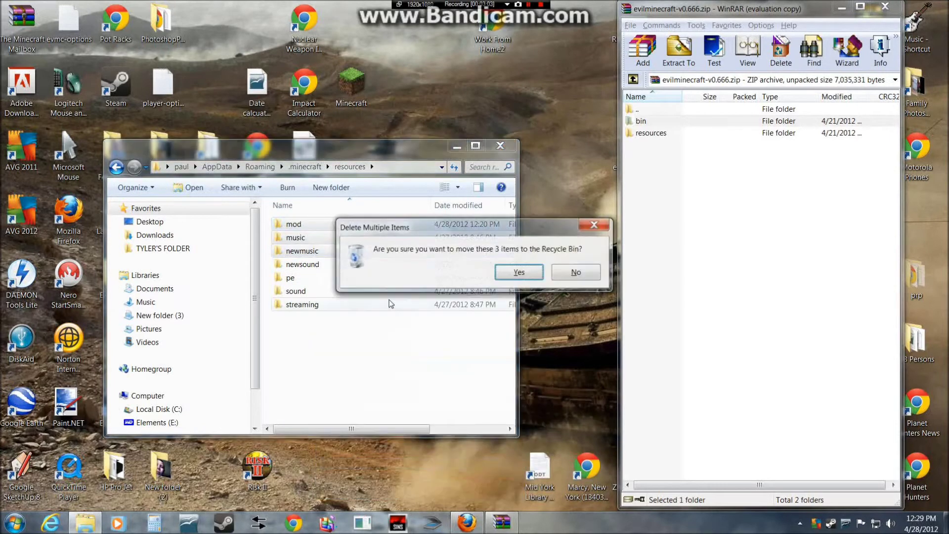
{"action": "left_click", "coordinate": [515, 271]}
{"action": "left_click", "coordinate": [302, 238]}
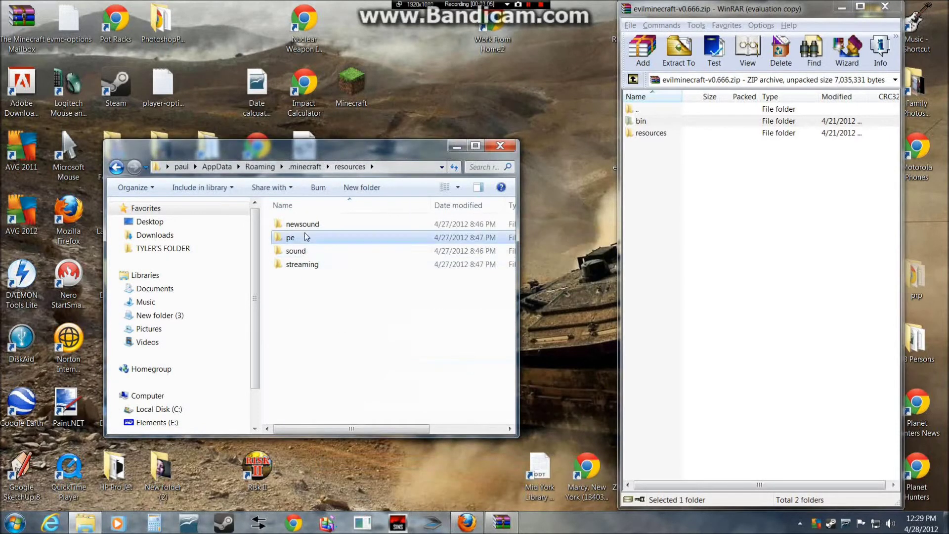
{"action": "left_click", "coordinate": [303, 265], "text": "shift"}
{"action": "right_click", "coordinate": [305, 266]}
{"action": "left_click", "coordinate": [335, 472]}
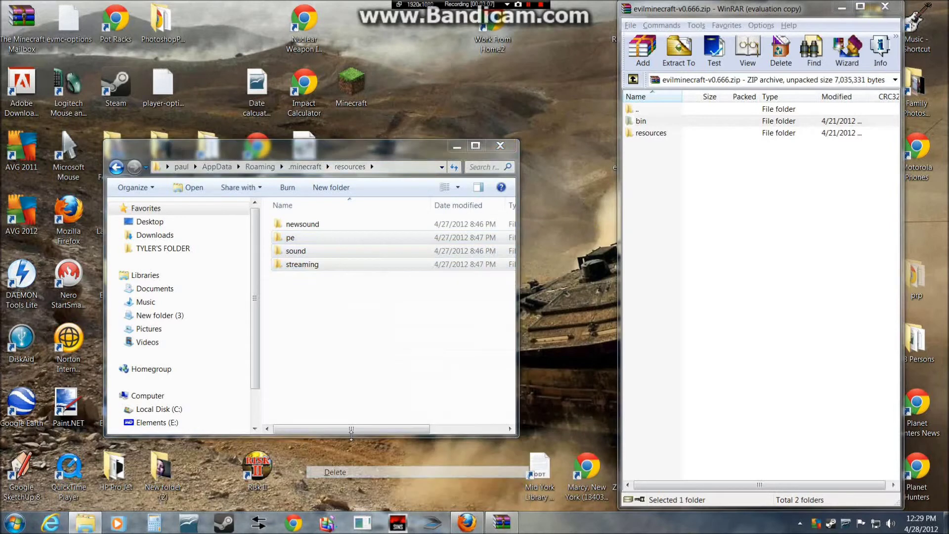
{"action": "key", "text": "Return"}
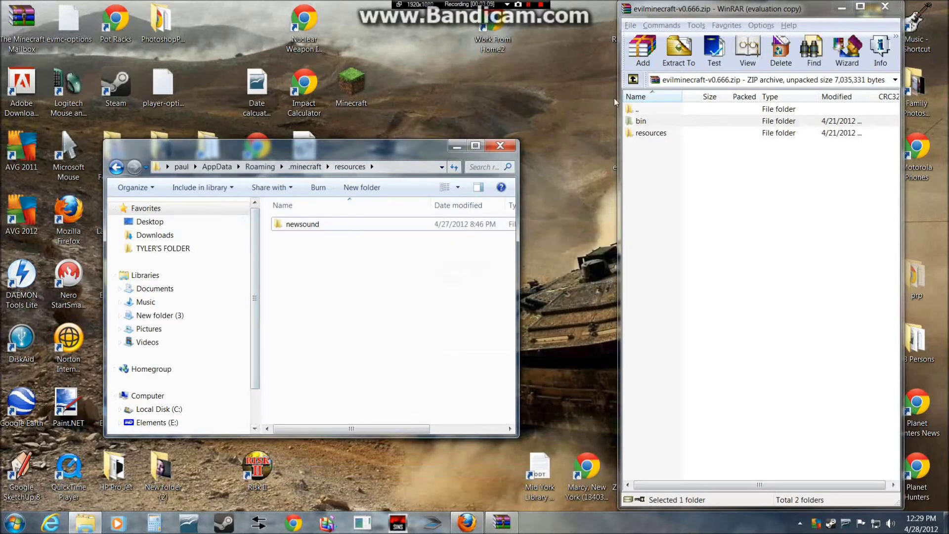
Copy the archive's resources mod folder into .minecraft's resources, then close Explorer.
{"action": "left_click", "coordinate": [659, 134]}
{"action": "left_click", "coordinate": [116, 167]}
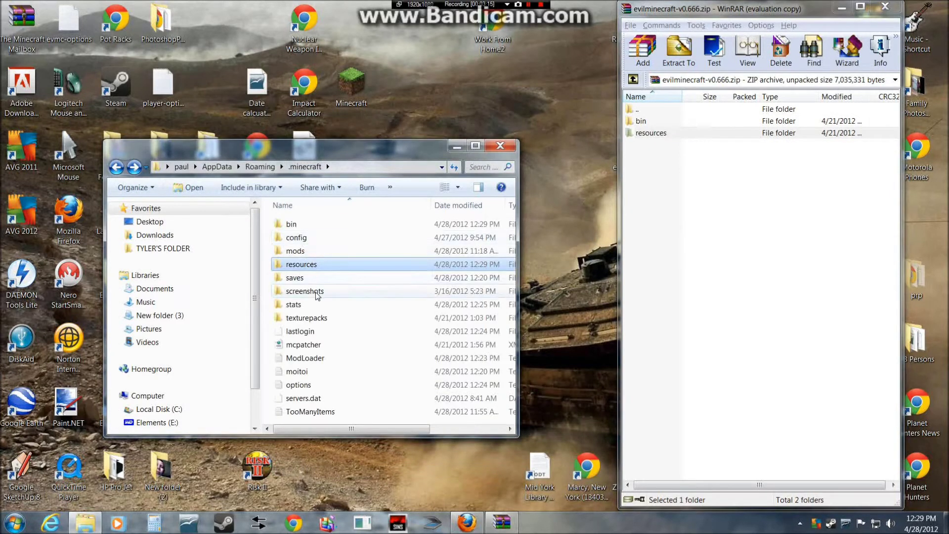
{"action": "double_click", "coordinate": [302, 267]}
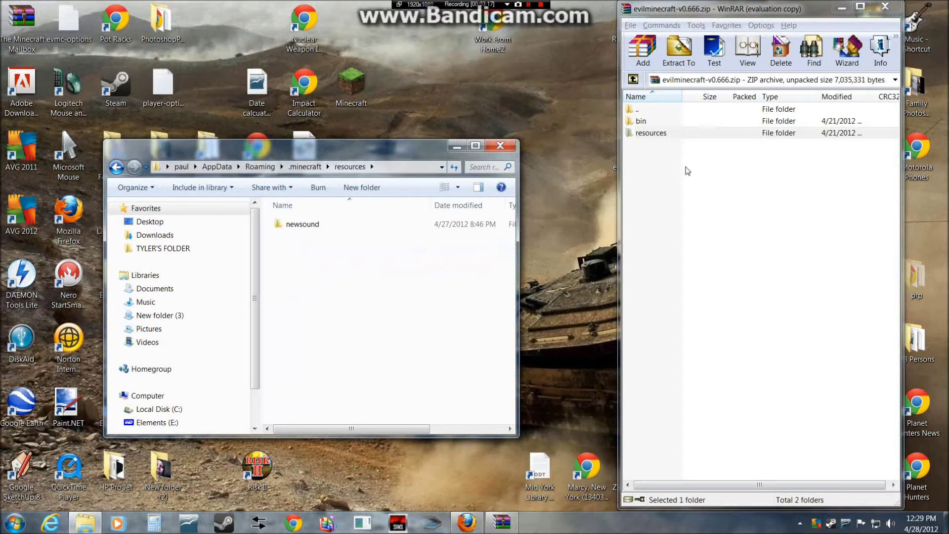
{"action": "double_click", "coordinate": [650, 133]}
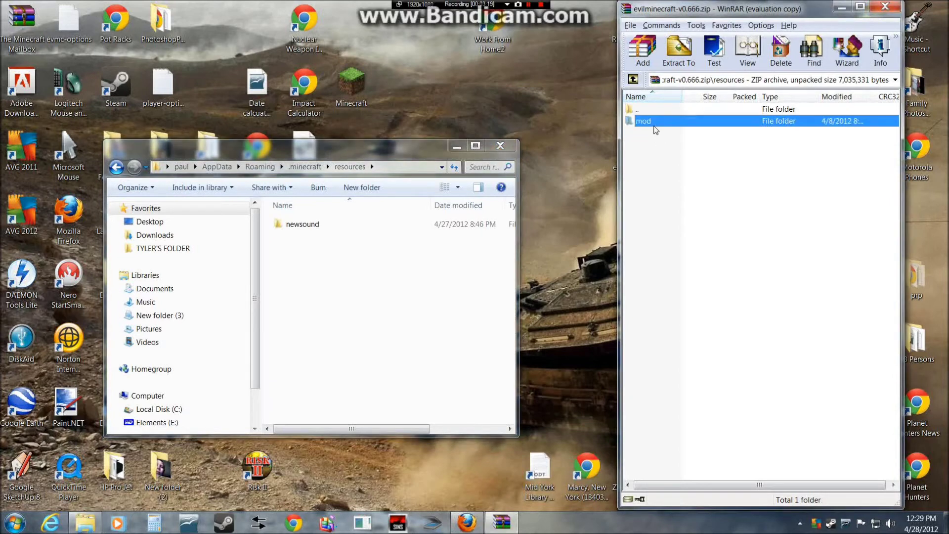
{"action": "left_click_drag", "start_coordinate": [655, 129], "coordinate": [394, 307]}
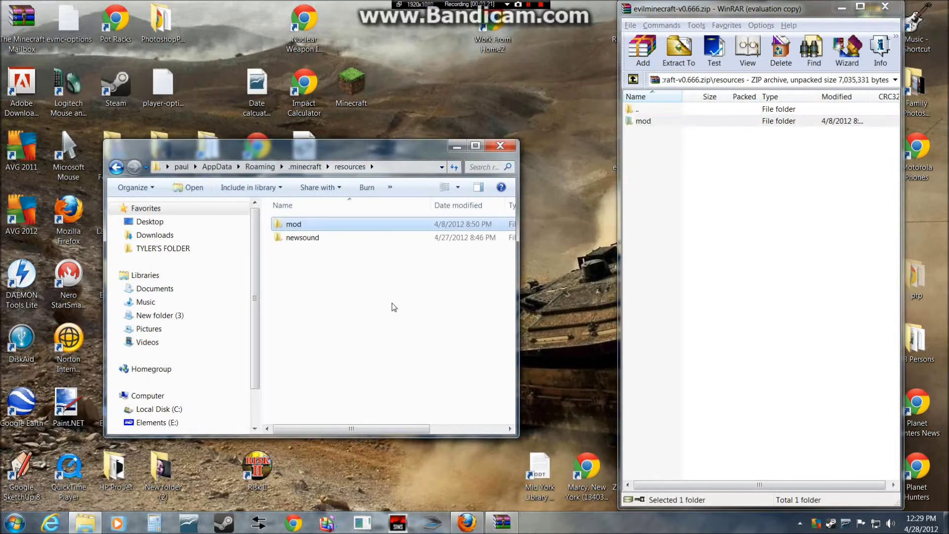
{"action": "left_click", "coordinate": [500, 145]}
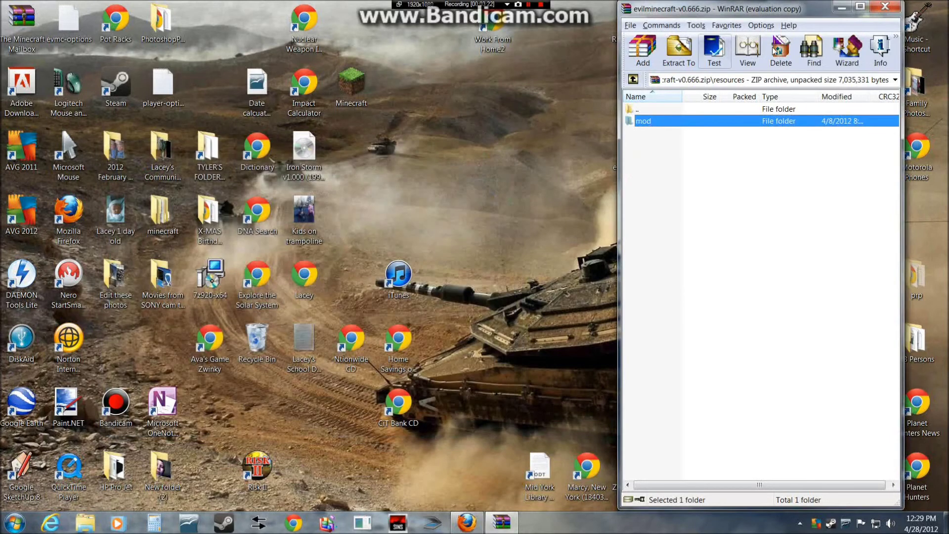
Close WinRAR, launch Minecraft from the desktop, and log in.
{"action": "left_click", "coordinate": [885, 6]}
{"action": "left_click", "coordinate": [361, 91]}
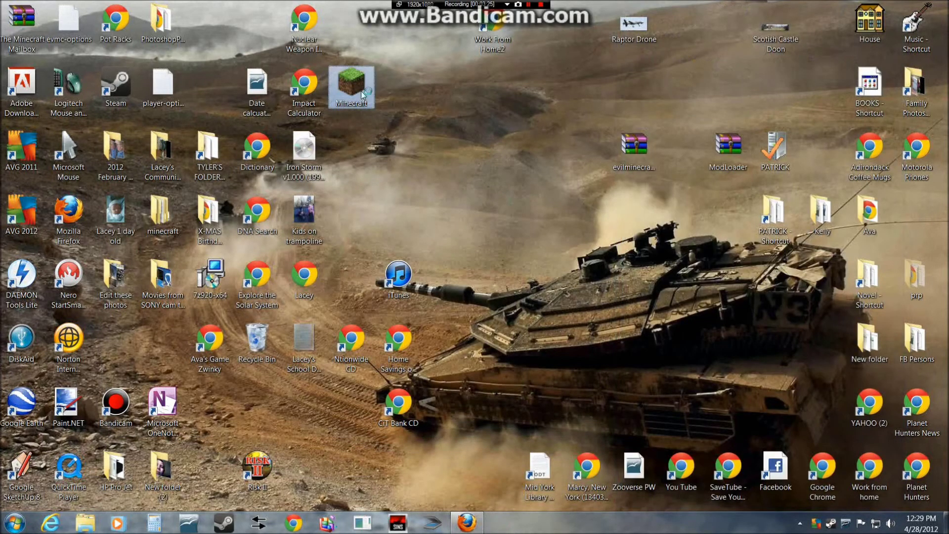
{"action": "double_click", "coordinate": [361, 91]}
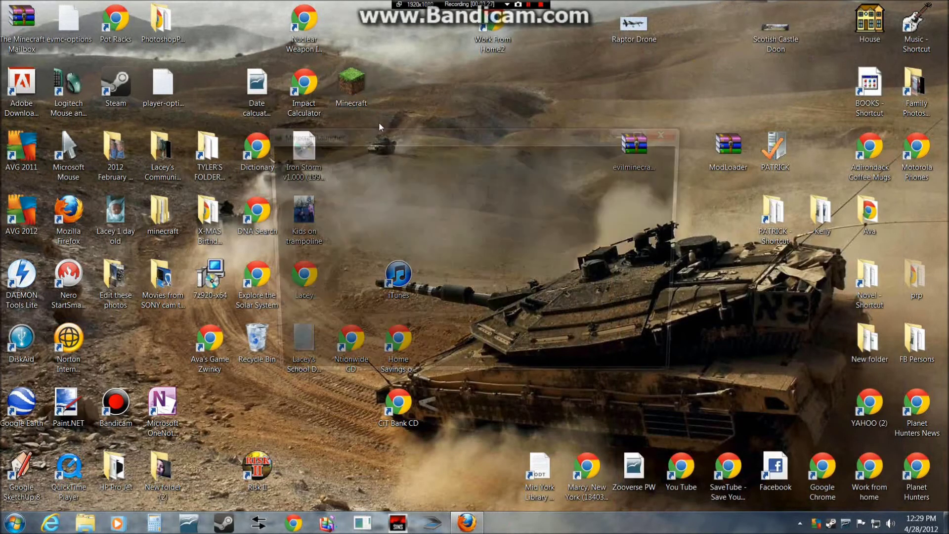
{"action": "left_click", "coordinate": [664, 359]}
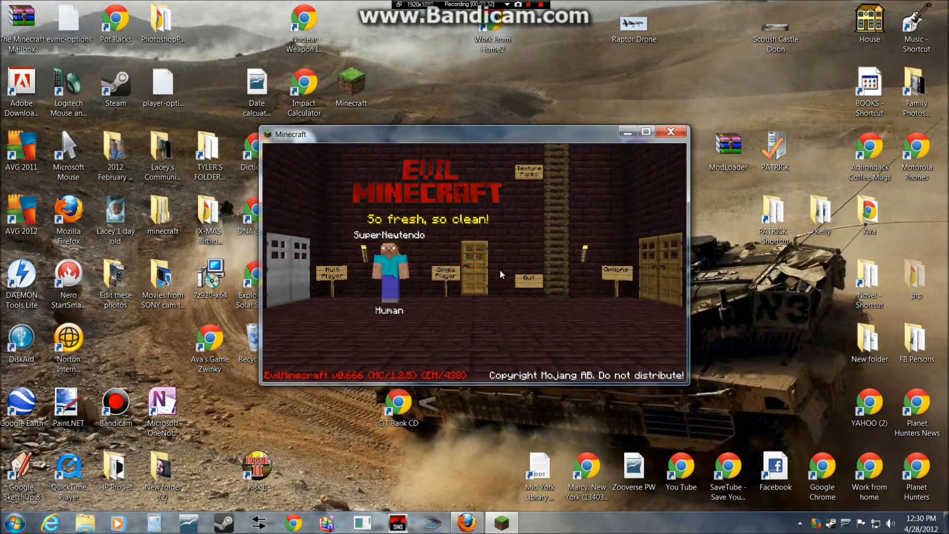
Delete the Herobrine world from the Singleplayer list.
{"action": "left_click", "coordinate": [467, 257]}
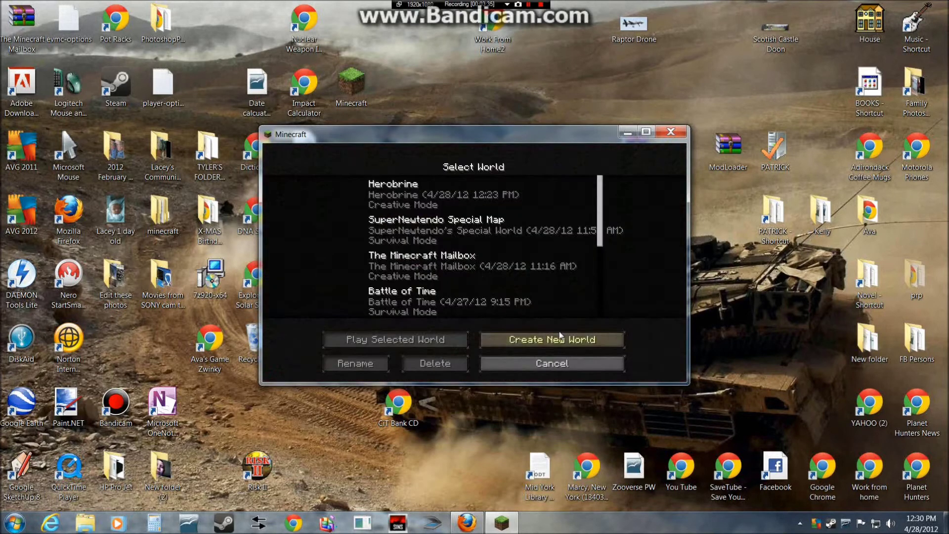
{"action": "left_click", "coordinate": [400, 184]}
{"action": "left_click", "coordinate": [423, 359]}
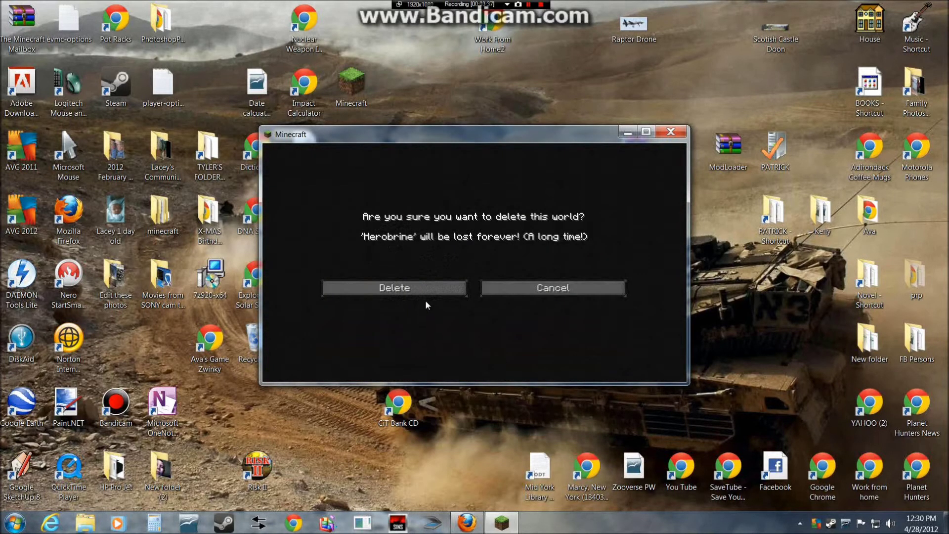
{"action": "left_click", "coordinate": [420, 289]}
Set up a new world named 'Evil Minecraft', cycling the game mode.
{"action": "left_click", "coordinate": [568, 336]}
{"action": "key", "text": "BackSpace"}
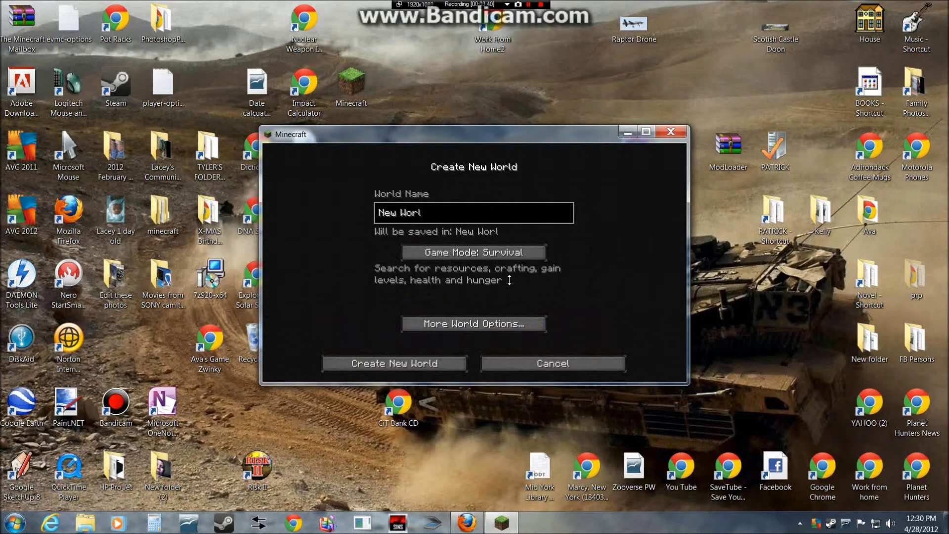
{"action": "key", "text": "BackSpace"}
{"action": "key", "text": "BackSpace"}
{"action": "key", "text": "BackSpace"}
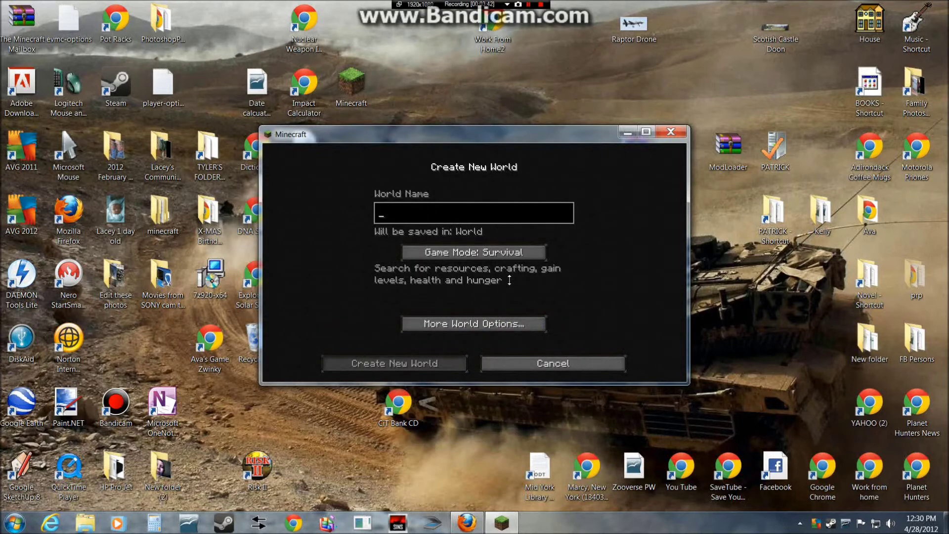
{"action": "type", "text": "Evil "}
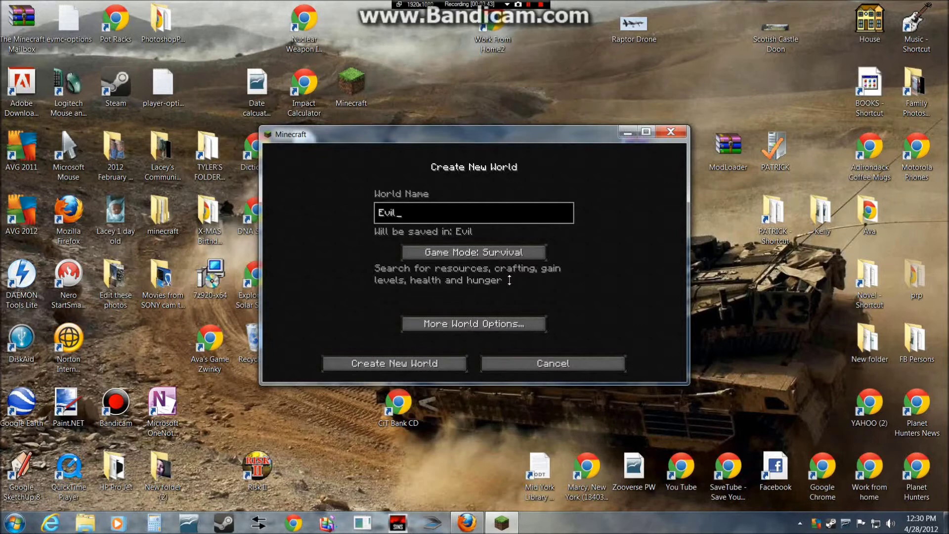
{"action": "type", "text": "Minecra"}
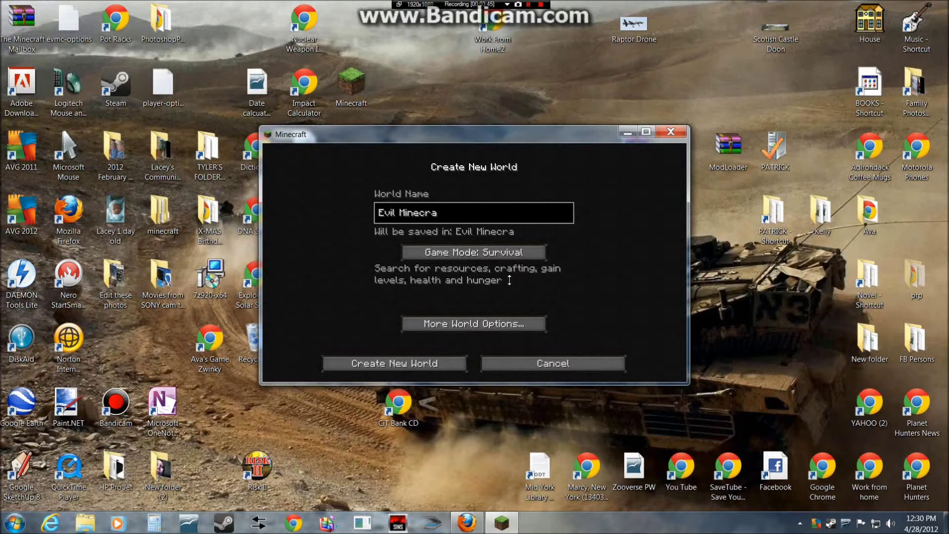
{"action": "type", "text": "ft"}
{"action": "left_click", "coordinate": [504, 253]}
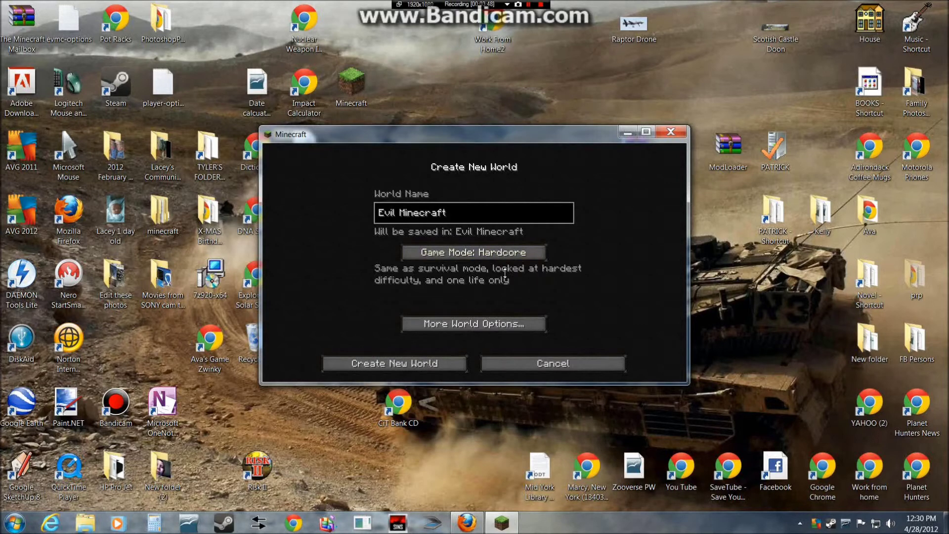
{"action": "left_click", "coordinate": [506, 252]}
Create the Evil Minecraft world and let the level generate.
{"action": "left_click", "coordinate": [433, 358]}
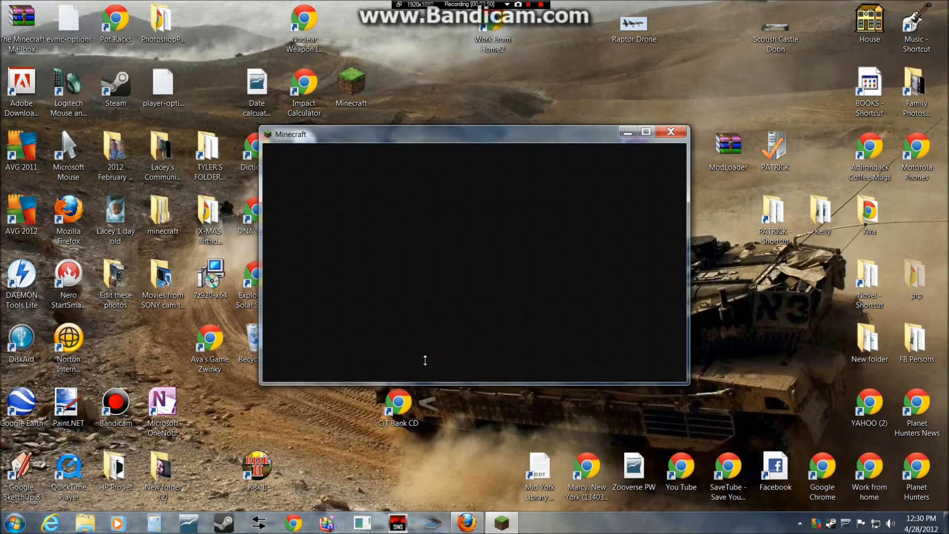